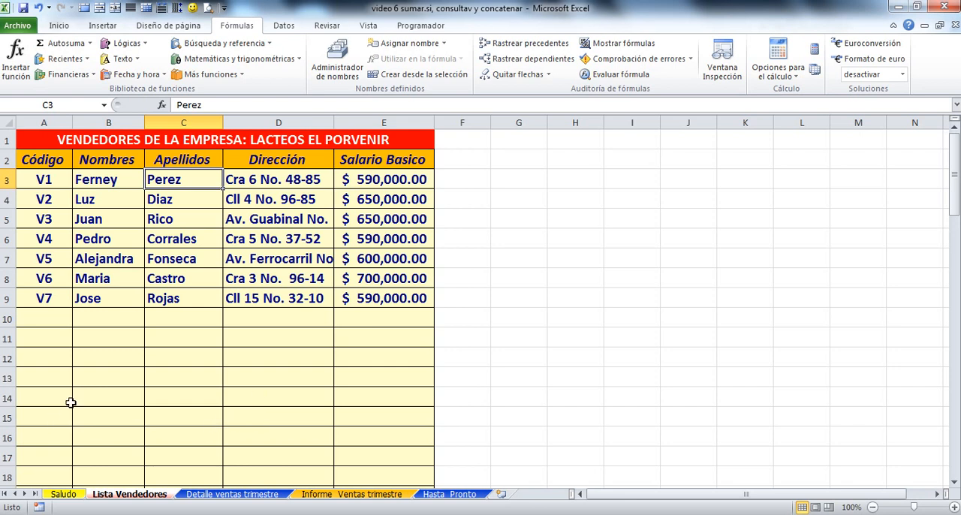
Step: Define the workbook name VENDEDORES for columns A to E of the Lista Vendedores sheet
left_click(50, 122)
left_click_drag(59, 123, 364, 128)
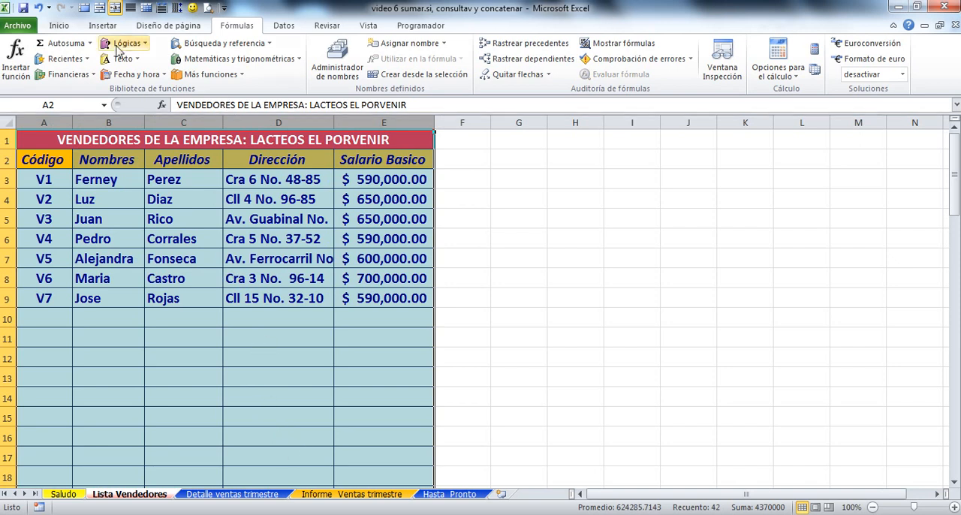
left_click(186, 29)
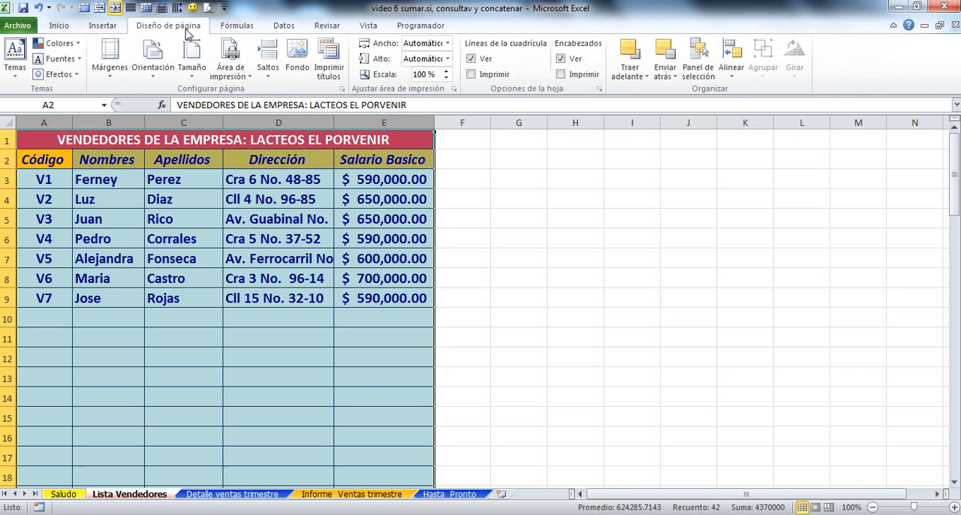
left_click(241, 27)
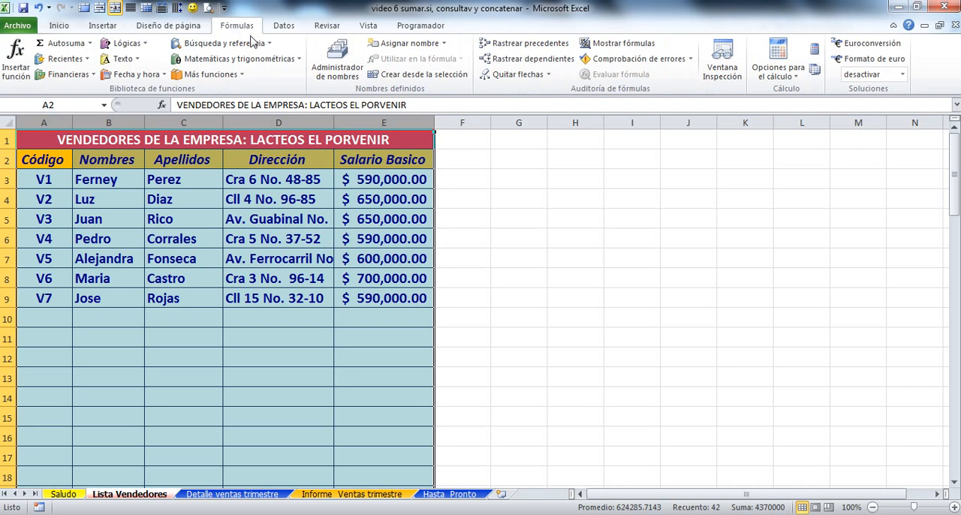
left_click(409, 44)
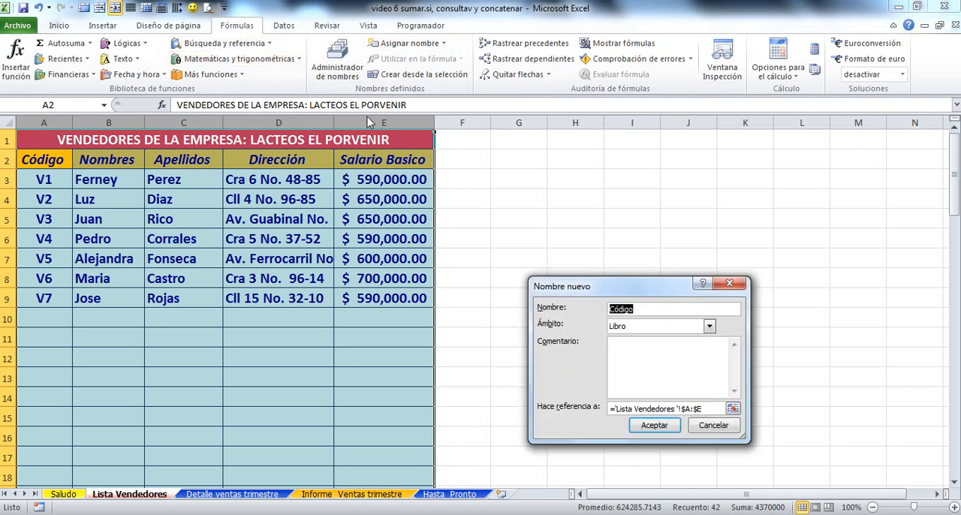
type("VENDEDORES")
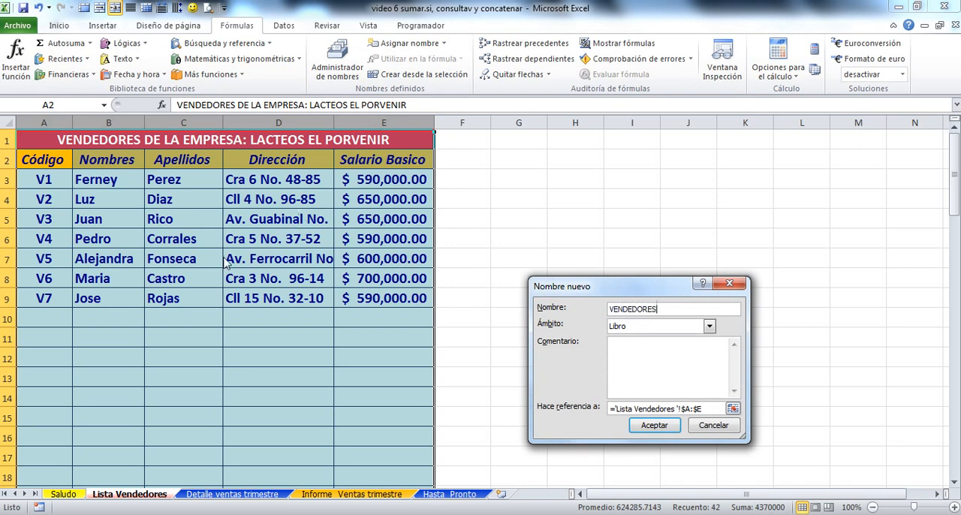
left_click(652, 426)
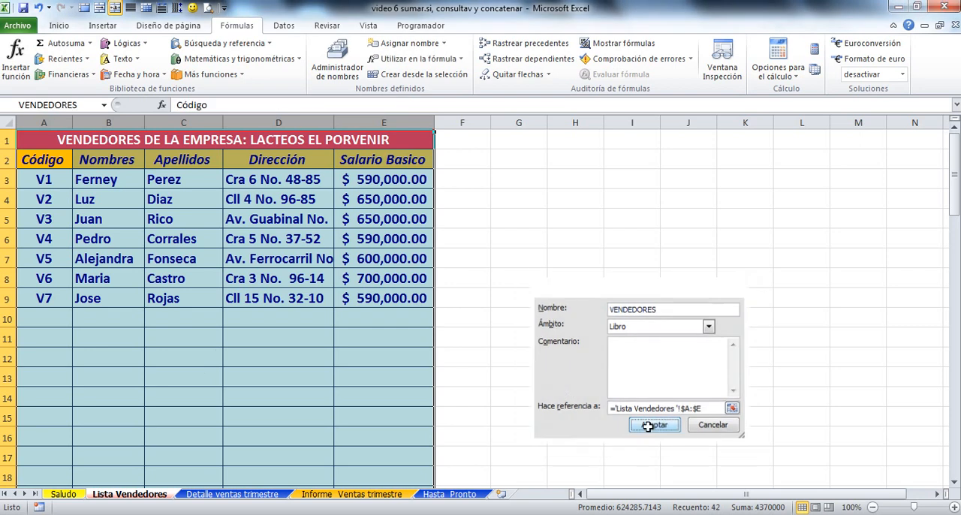
Step: Define the name CODIGOVENDEDOR for the seller code column A of the Detalle ventas trimestre sheet
left_click(233, 495)
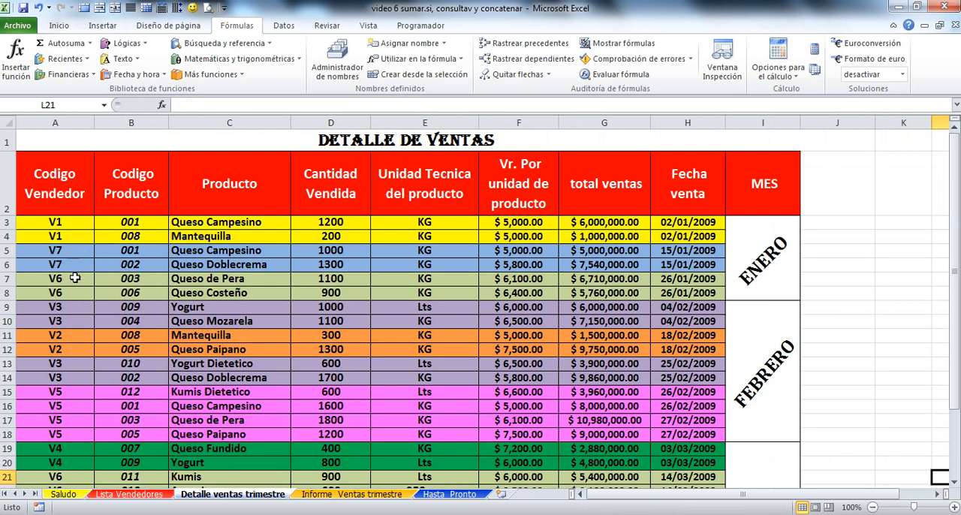
left_click(59, 120)
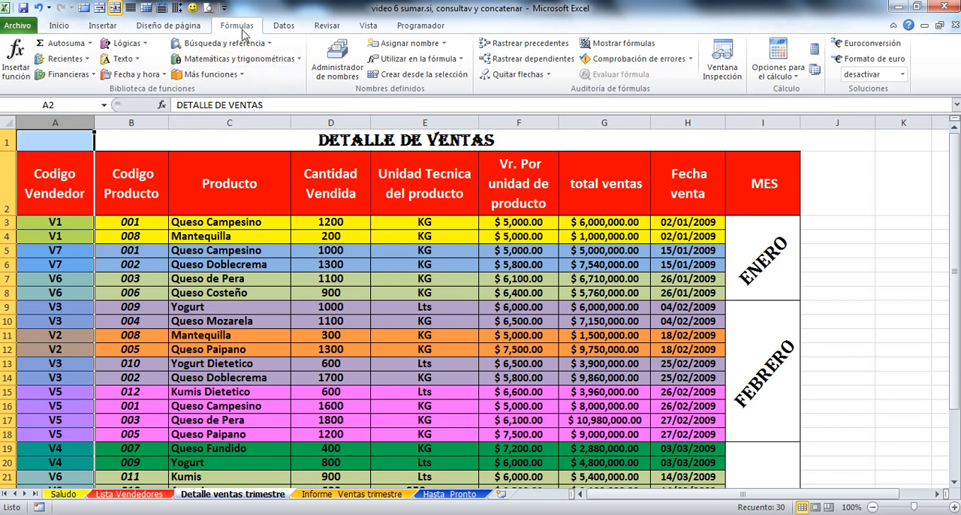
left_click(410, 43)
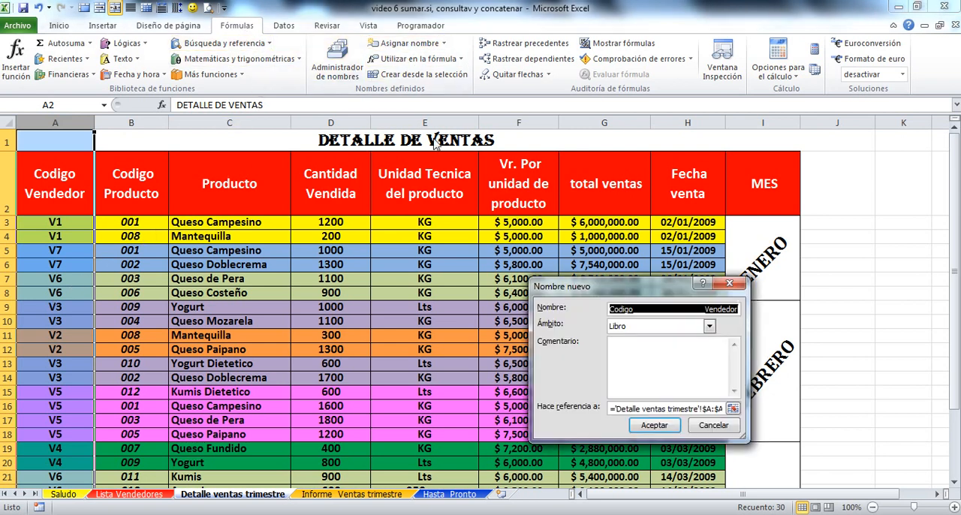
key("Delete")
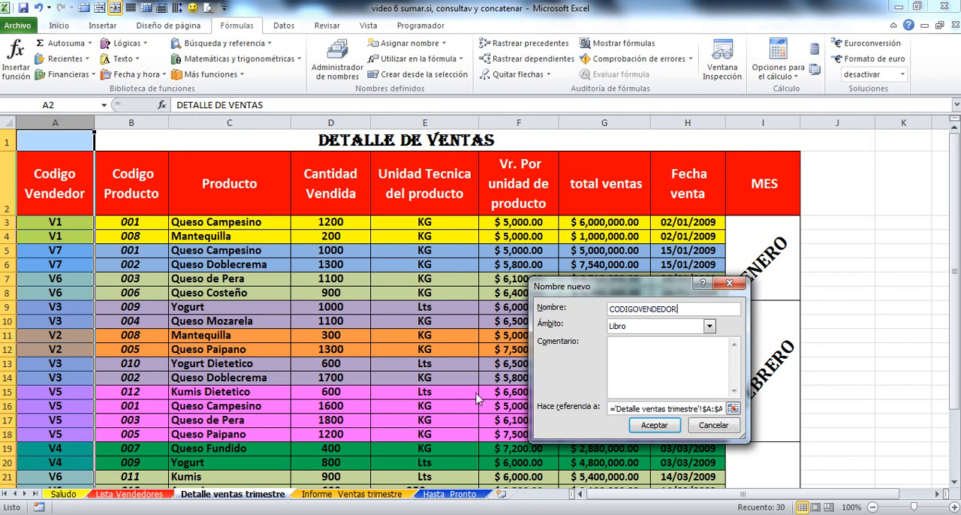
left_click(653, 426)
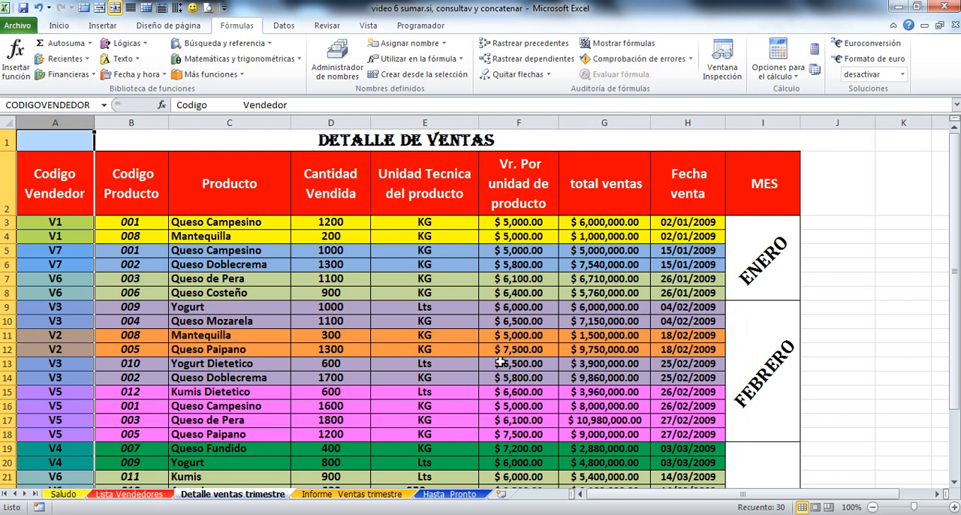
Step: Define the name TOTALVENTAS for the total ventas column G of the sales detail sheet
left_click(607, 191)
left_click(605, 122)
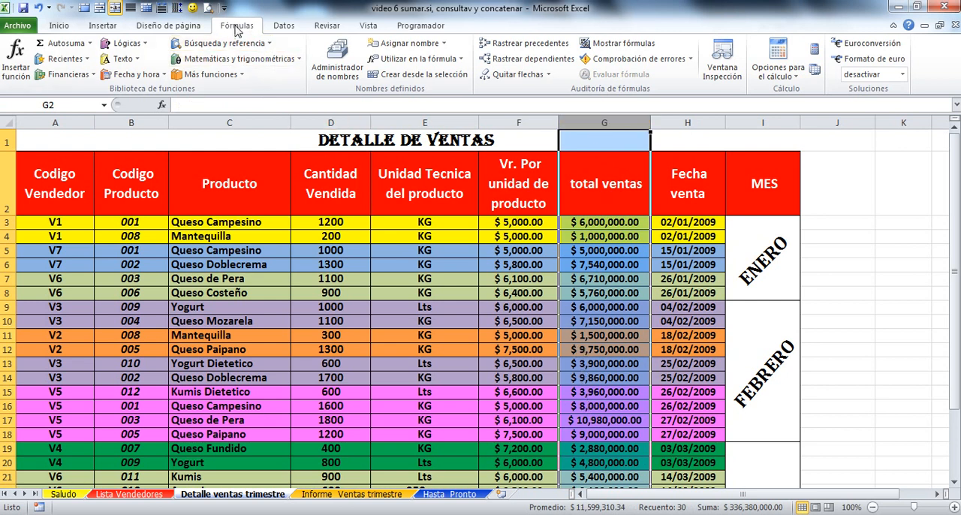
left_click(401, 43)
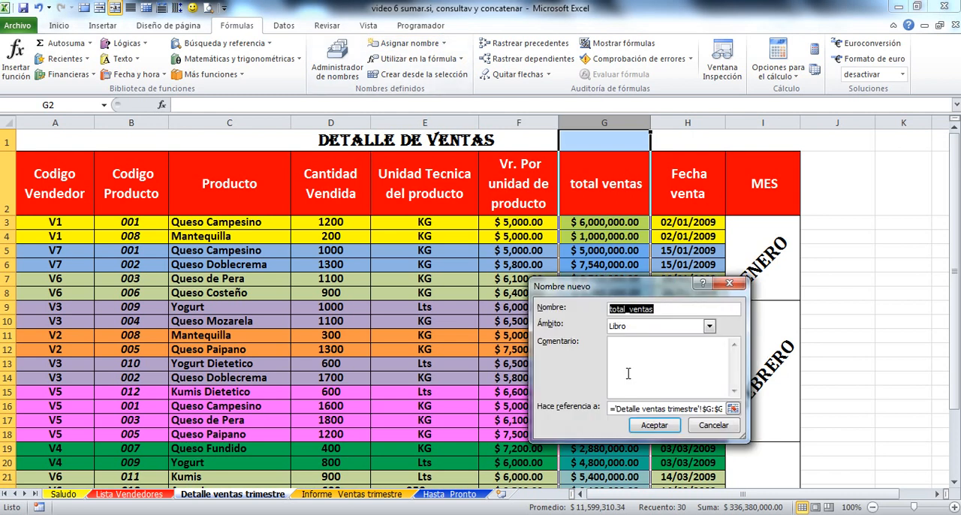
type("TOTALVENTAS")
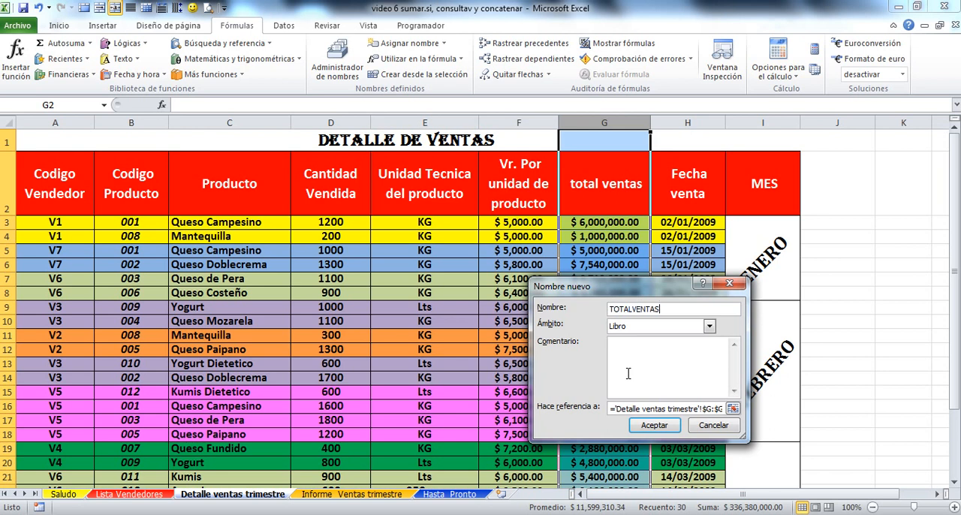
left_click(654, 426)
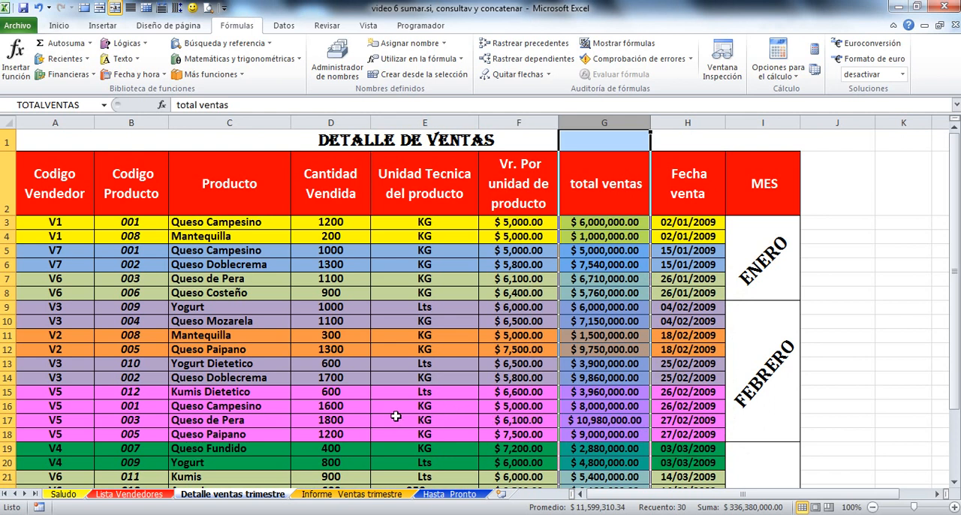
Step: Review the sales detail by seller and month, and compare it with the Lista Vendedores and Informe Ventas trimestre sheets
left_click(149, 502)
left_click(210, 499)
left_click(788, 269)
scroll(810, 305, "down", 4)
scroll(811, 306, "up", 3)
scroll(810, 307, "up", 1)
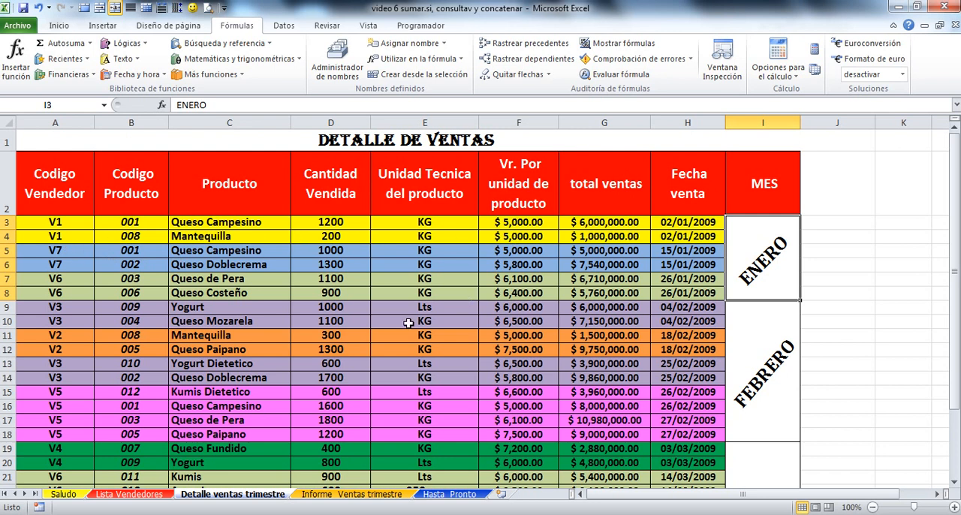
left_click_drag(73, 225, 70, 245)
scroll(205, 324, "down", 2)
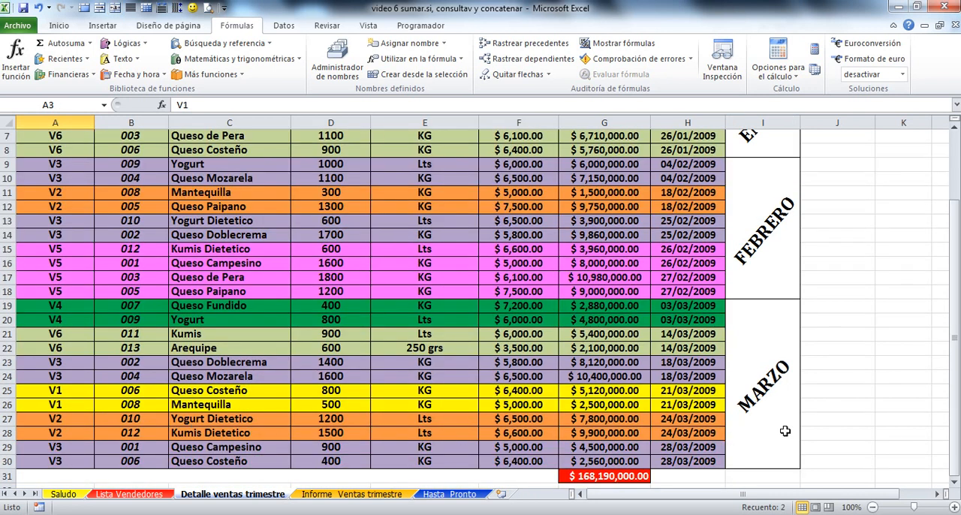
scroll(785, 432, "up", 2)
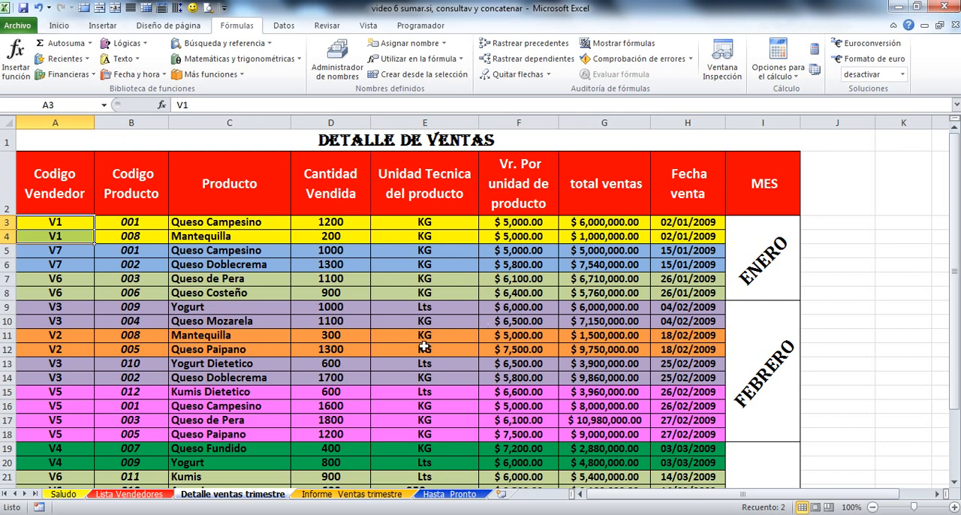
left_click(336, 495)
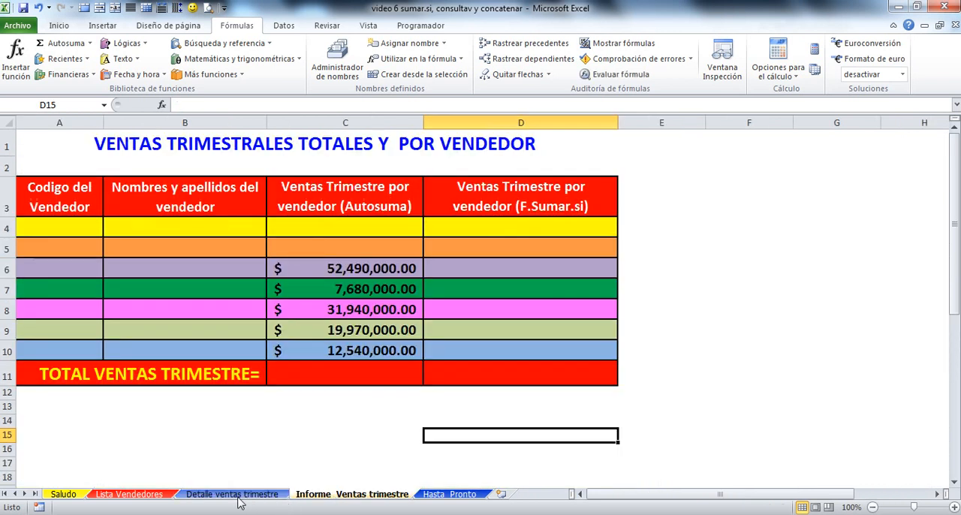
left_click(237, 496)
left_click(164, 495)
left_click(217, 495)
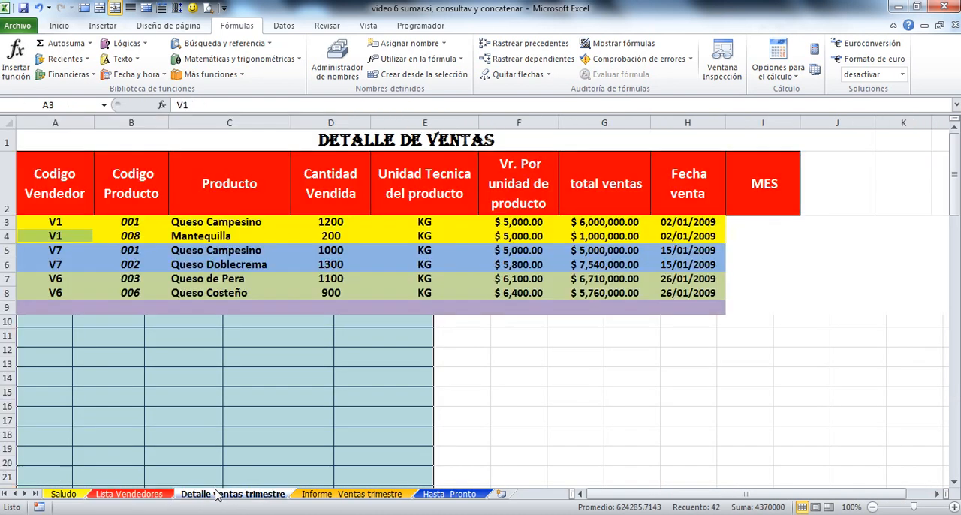
Step: On the Informe Ventas trimestre sheet, link A4 to seller code cell A3 of Lista Vendedores and fill the formula down to A10
left_click(327, 496)
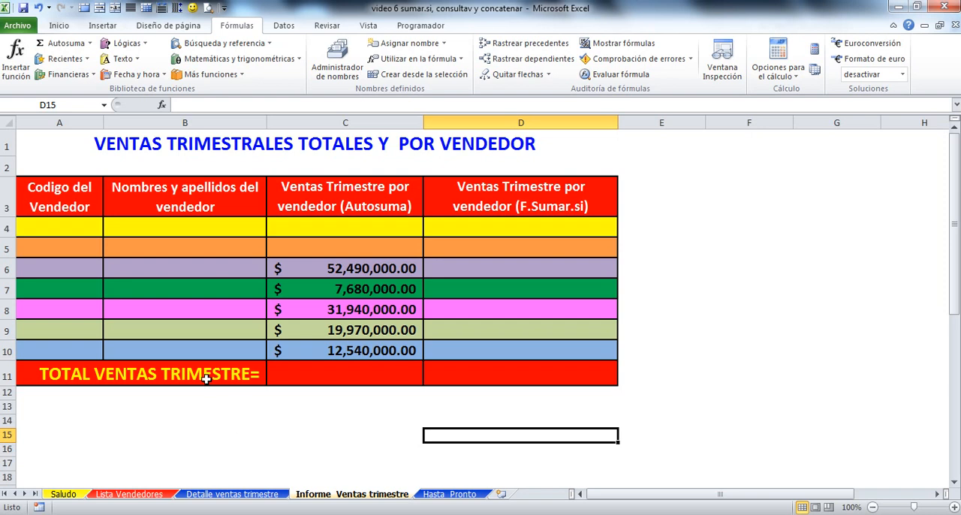
left_click(60, 229)
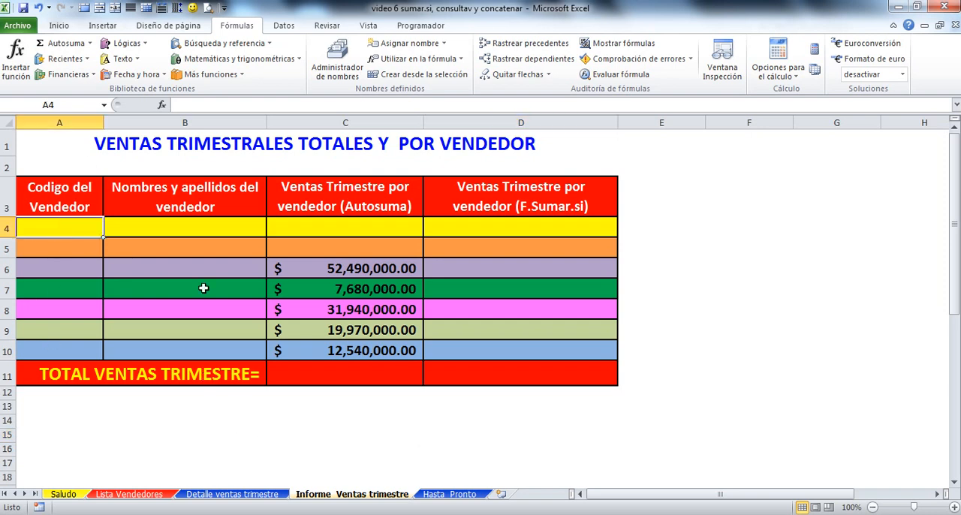
type("=")
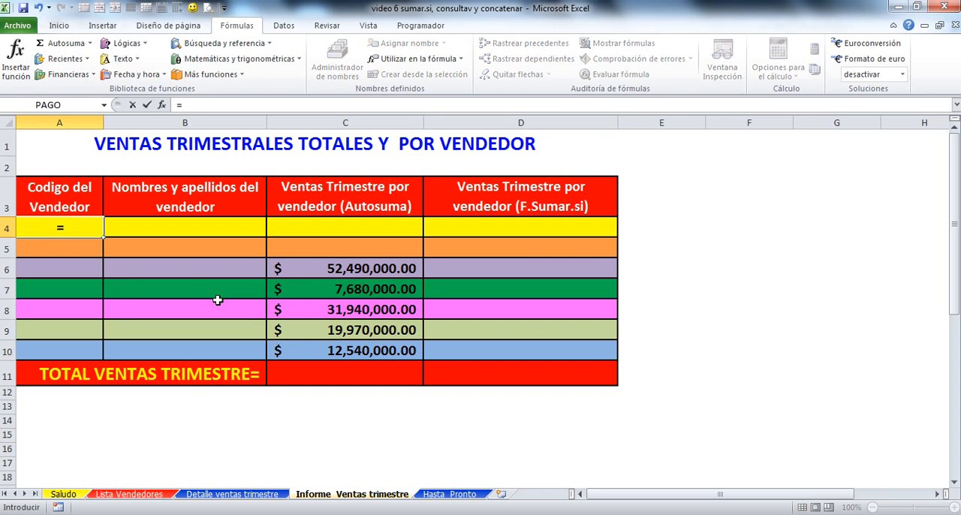
left_click(124, 494)
left_click(57, 179)
key("Return")
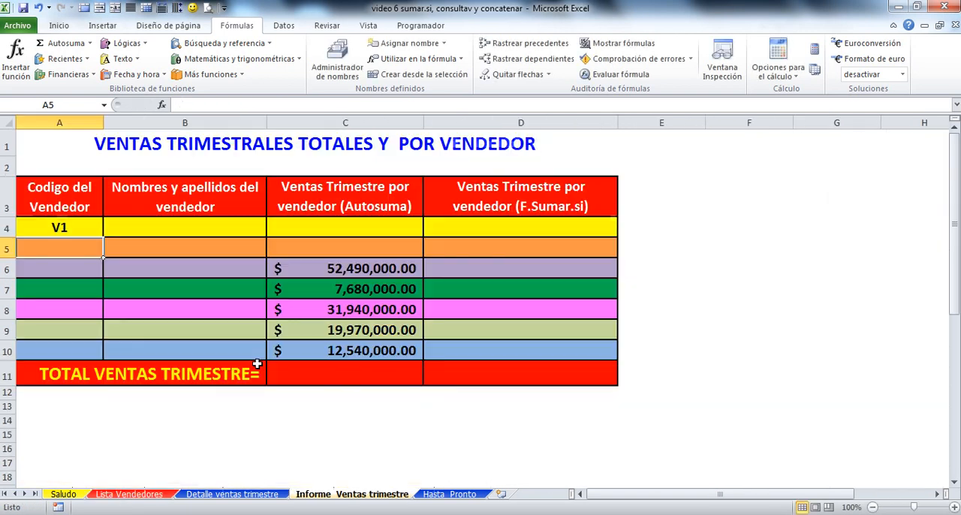
left_click(79, 227)
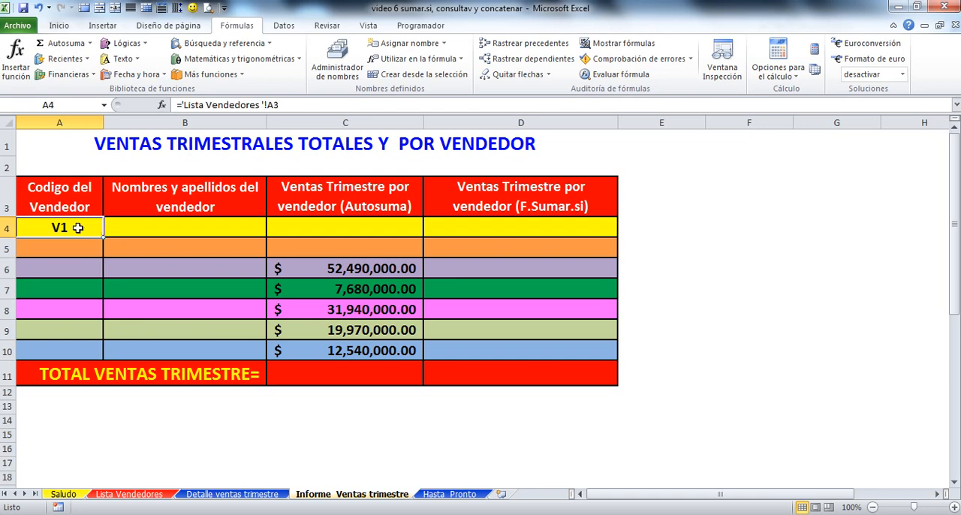
left_click_drag(102, 239, 97, 360)
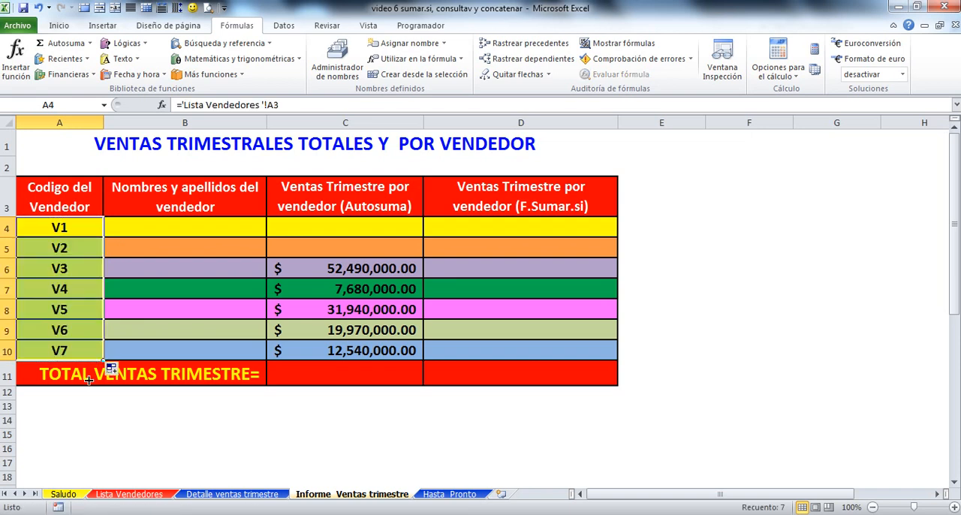
Step: Copy the formatting of B4:B10 onto the seller codes in A4:A10 and center those codes
left_click_drag(200, 222, 196, 350)
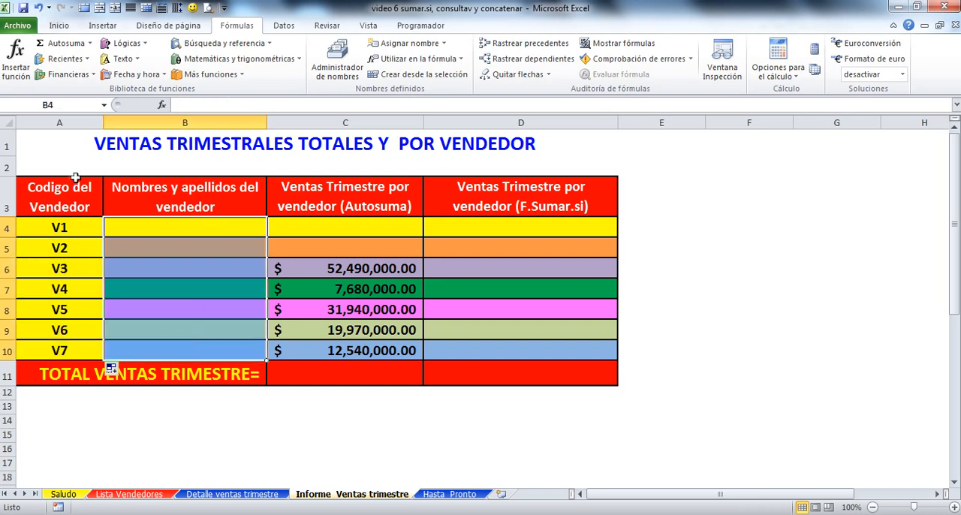
left_click(58, 27)
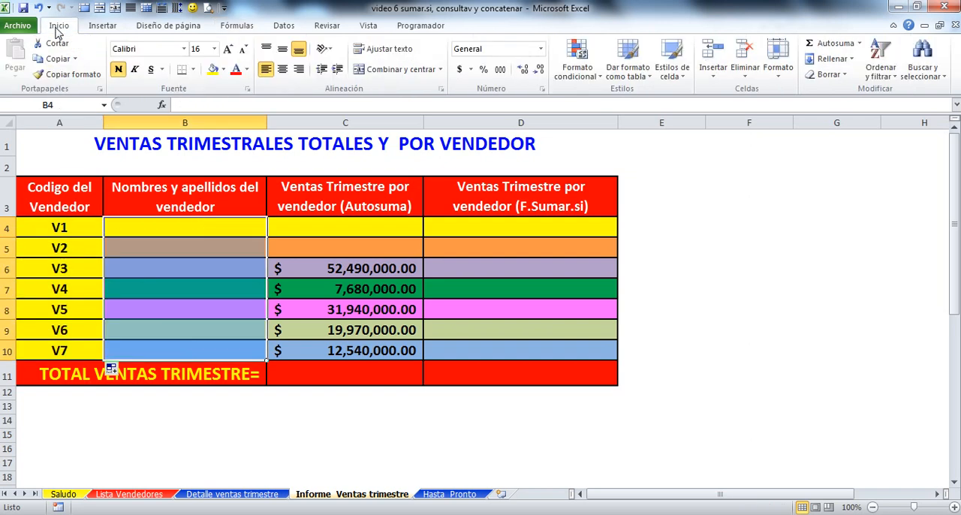
left_click(64, 75)
left_click_drag(71, 226, 66, 350)
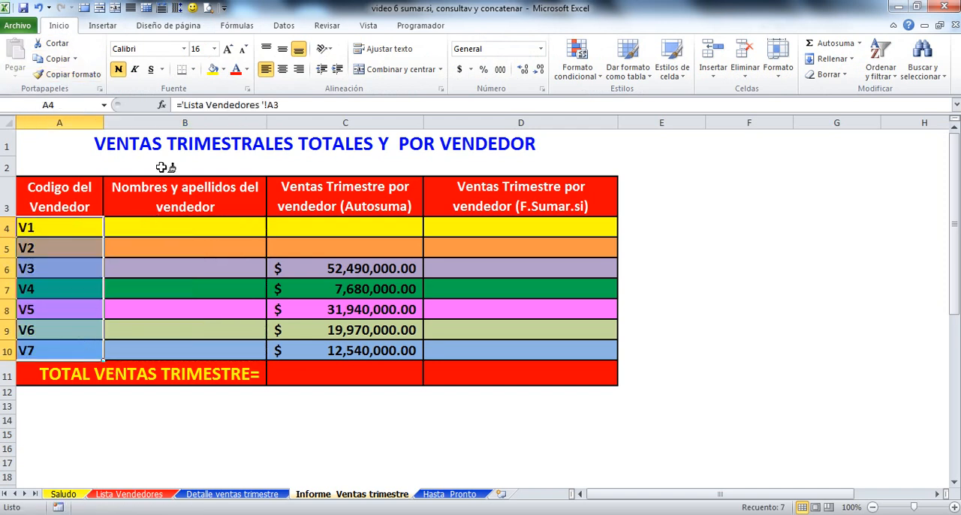
left_click(283, 69)
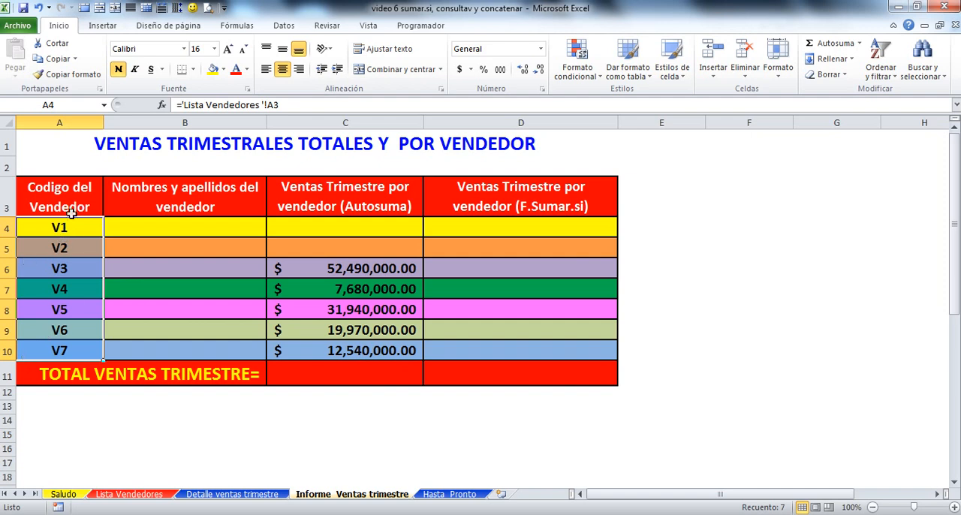
left_click(154, 454)
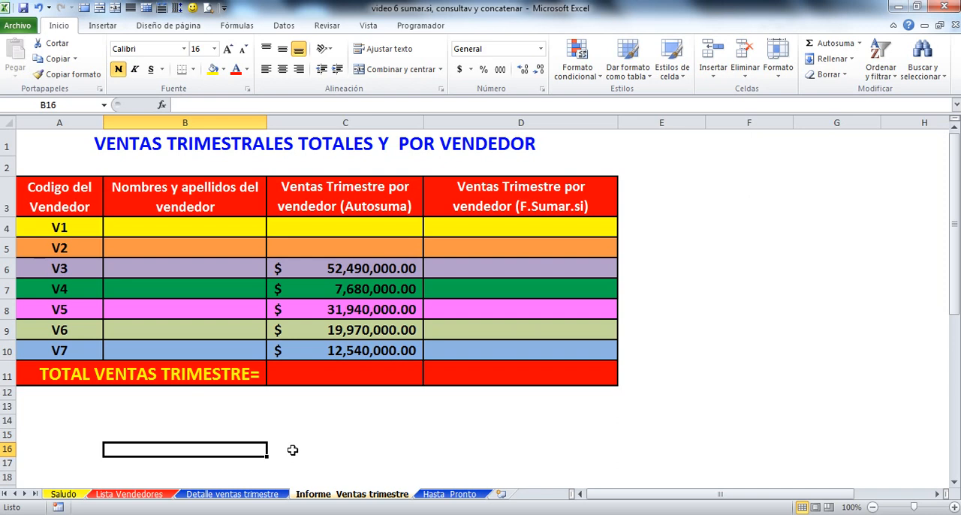
Step: Start a CONSULTAV formula in cell B4, the name cell for seller V1
left_click(196, 231)
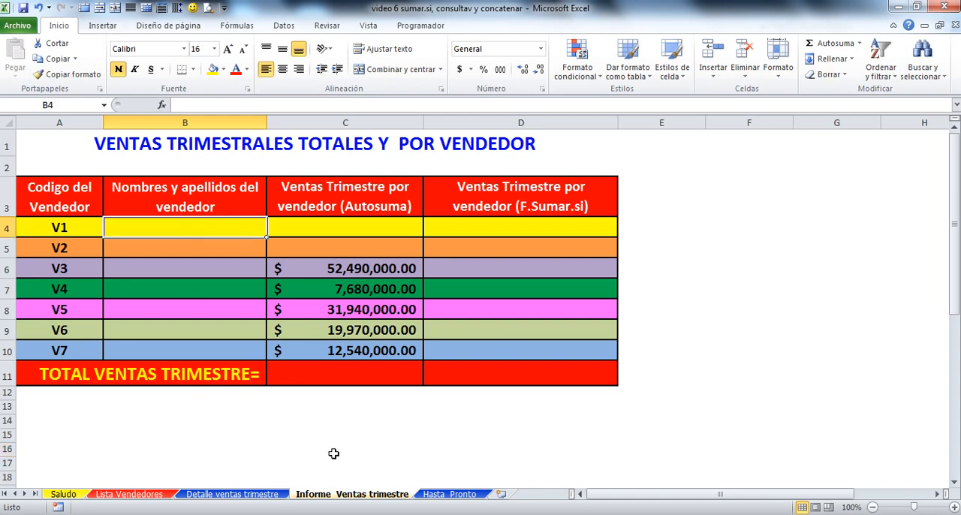
type("=")
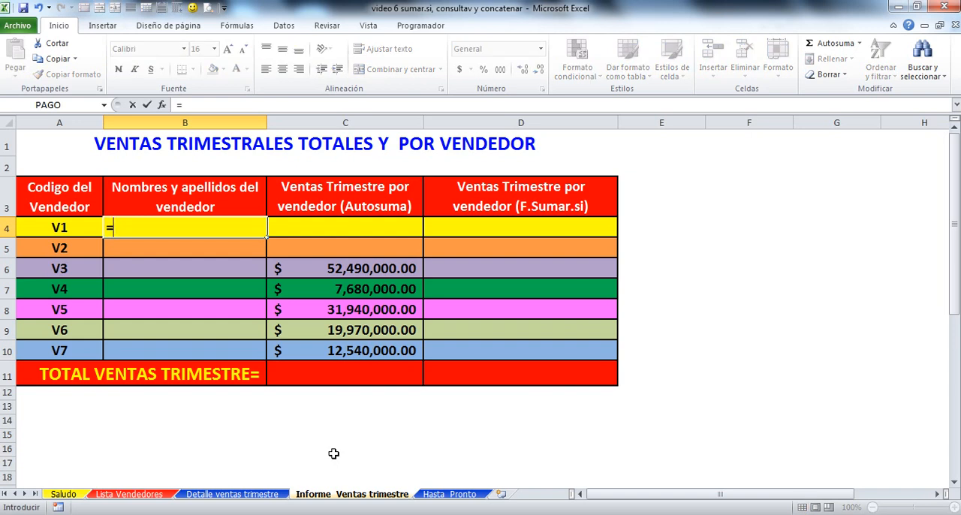
type("CON")
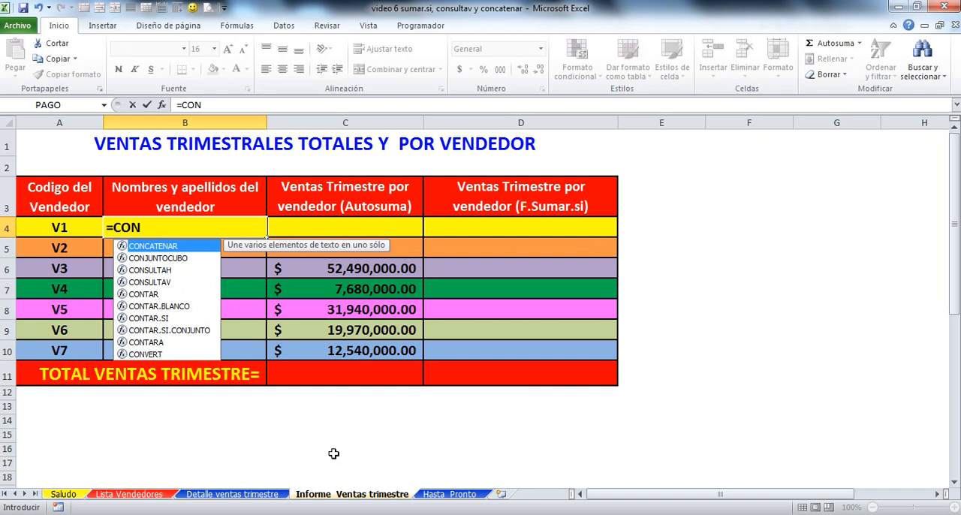
left_click(152, 283)
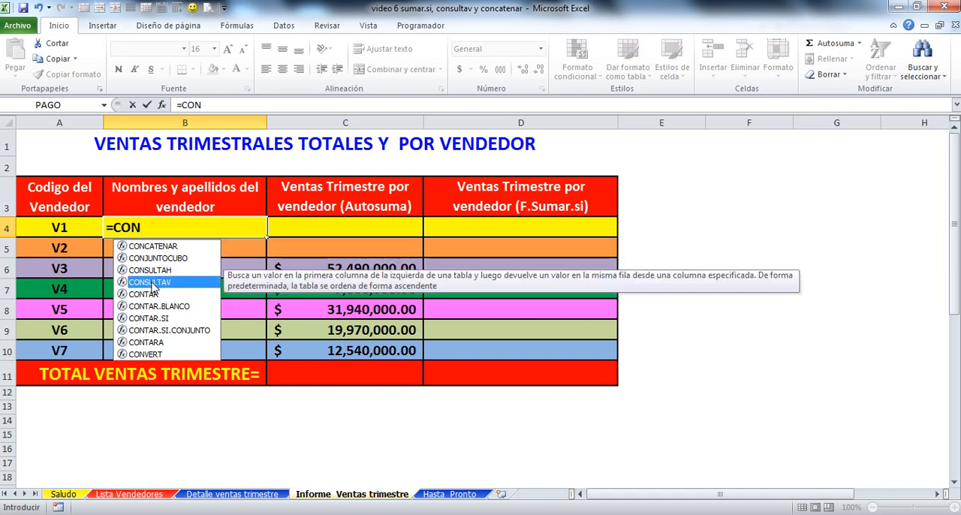
double_click(152, 283)
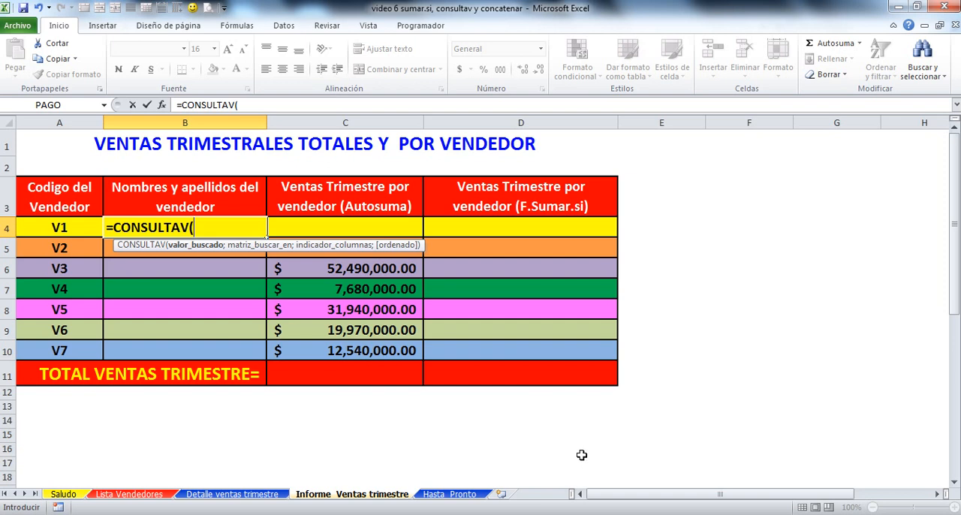
type("V")
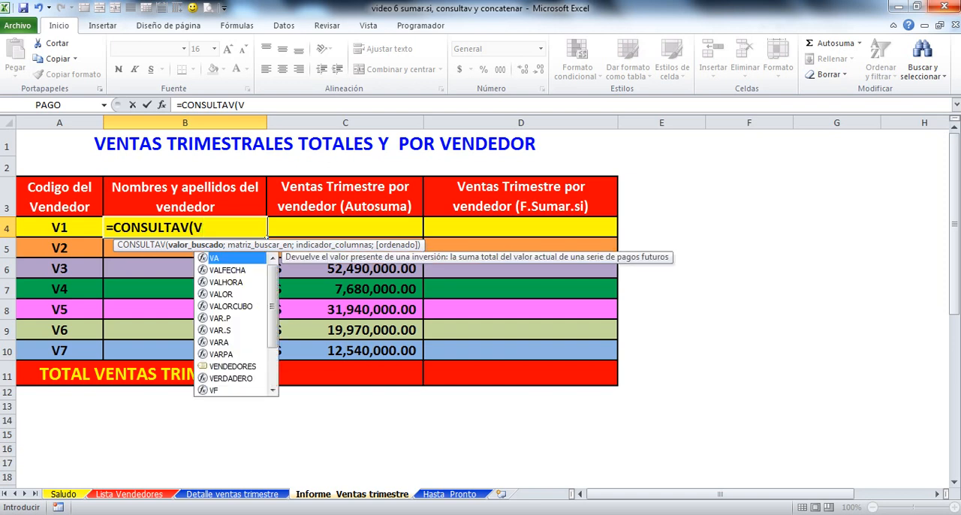
double_click(223, 367)
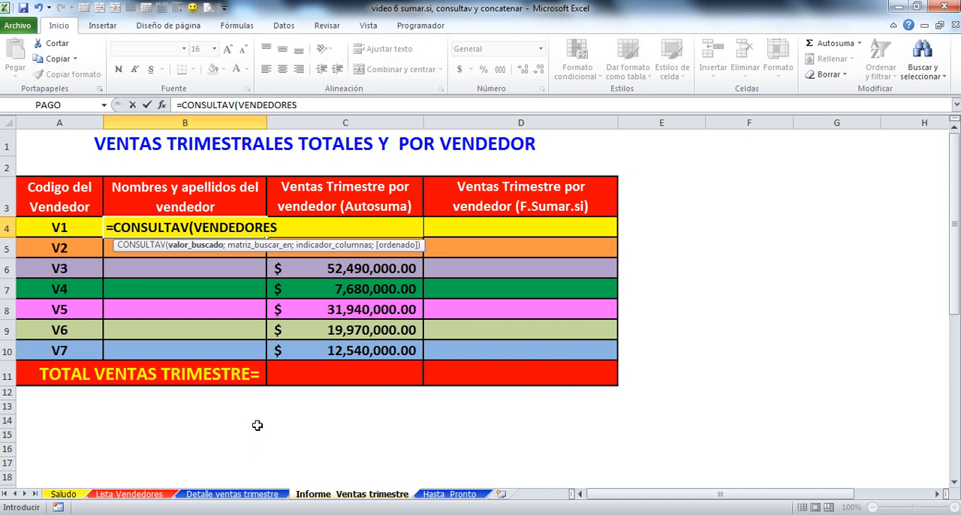
key("BackSpace")
key("BackSpace")
key("BackSpace")
key("BackSpace")
key("BackSpace")
key("BackSpace")
key("BackSpace")
key("BackSpace")
key("BackSpace")
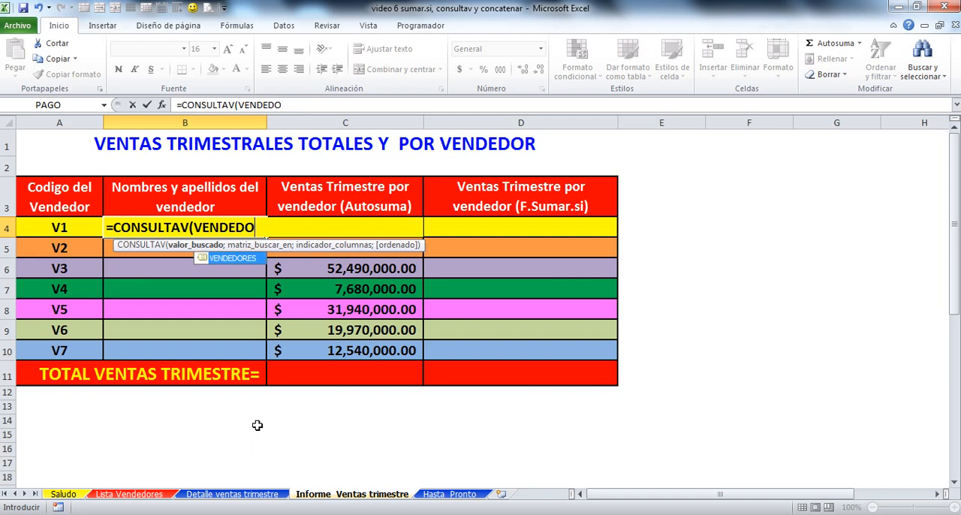
key("BackSpace")
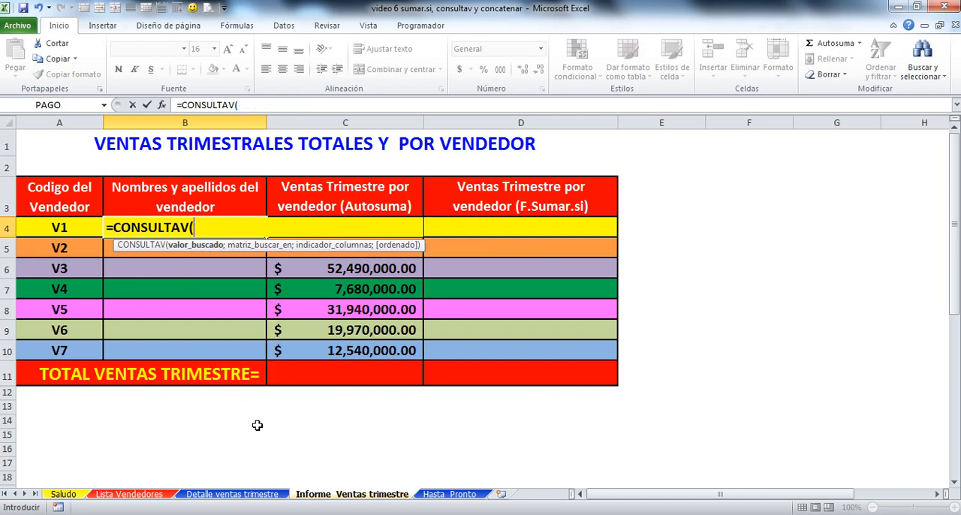
Step: Complete the CONSULTAV in B4 with lookup value A4, the VENDEDORES range, column 2 and FALSO for an exact match
left_click(78, 228)
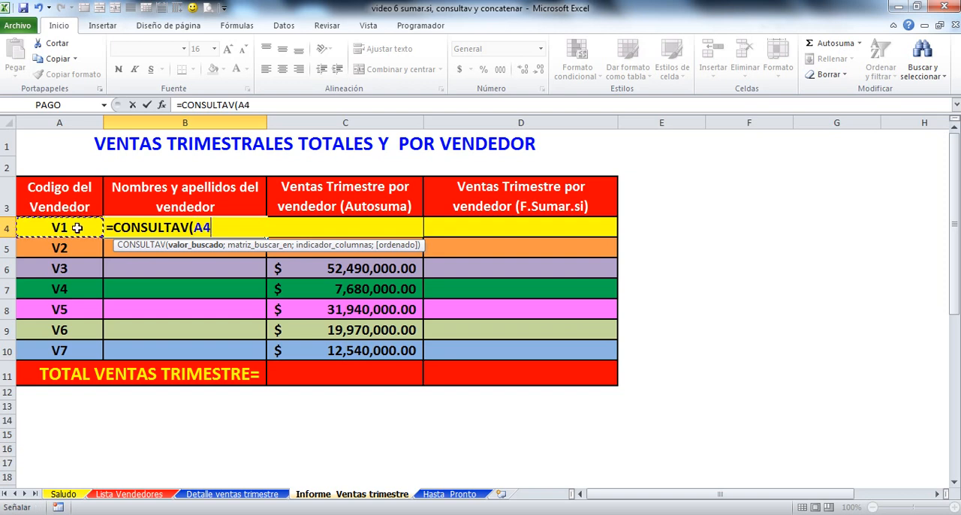
type(";VEN")
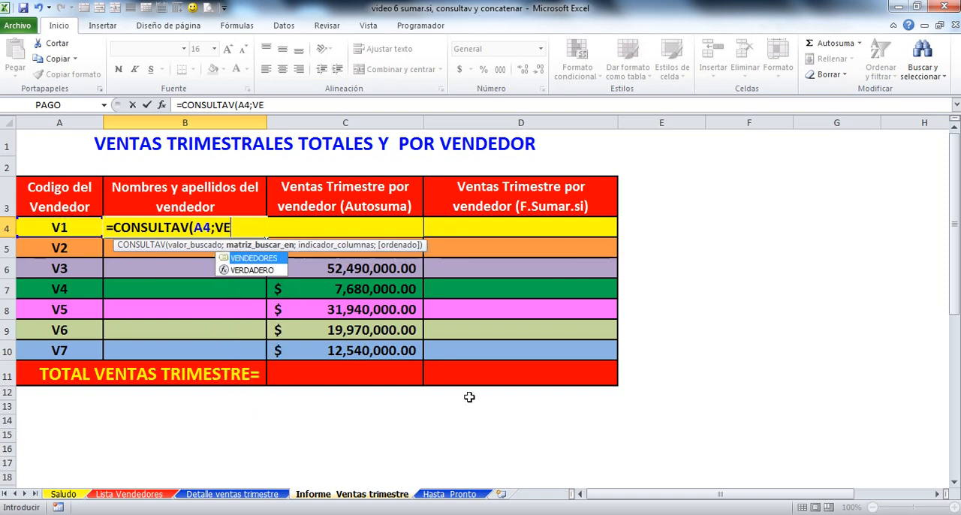
double_click(250, 258)
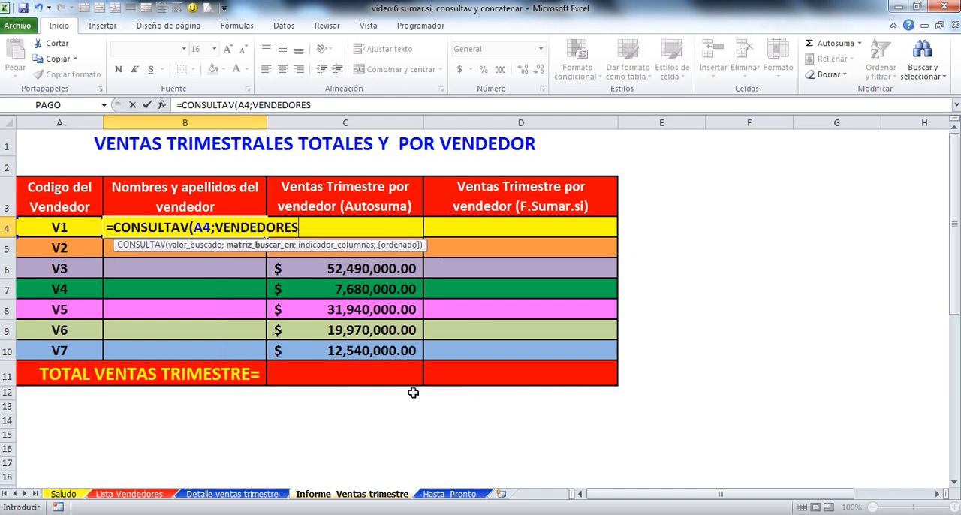
type(";")
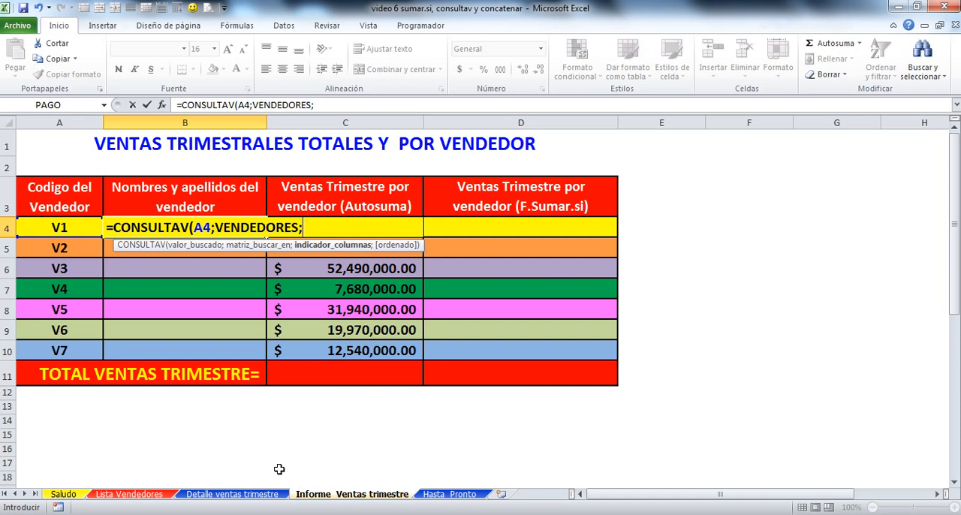
type("2;")
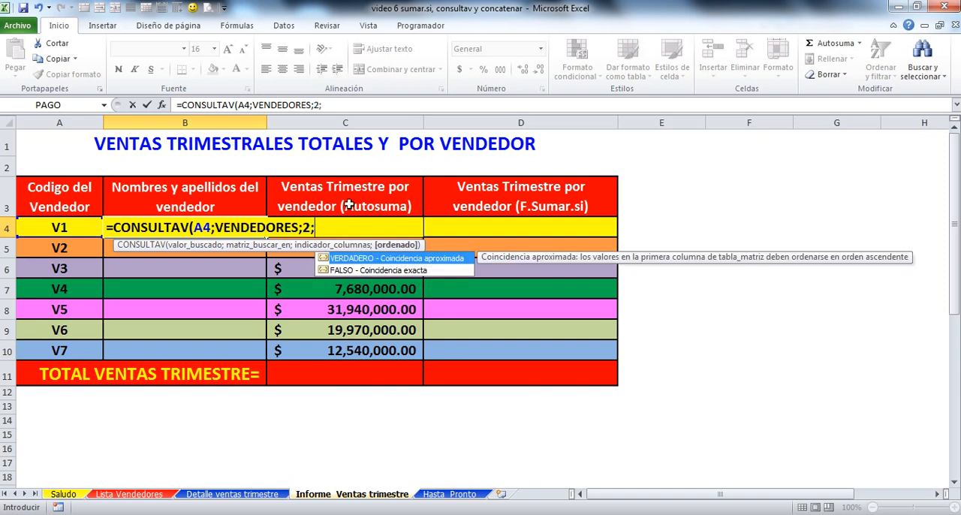
double_click(321, 270)
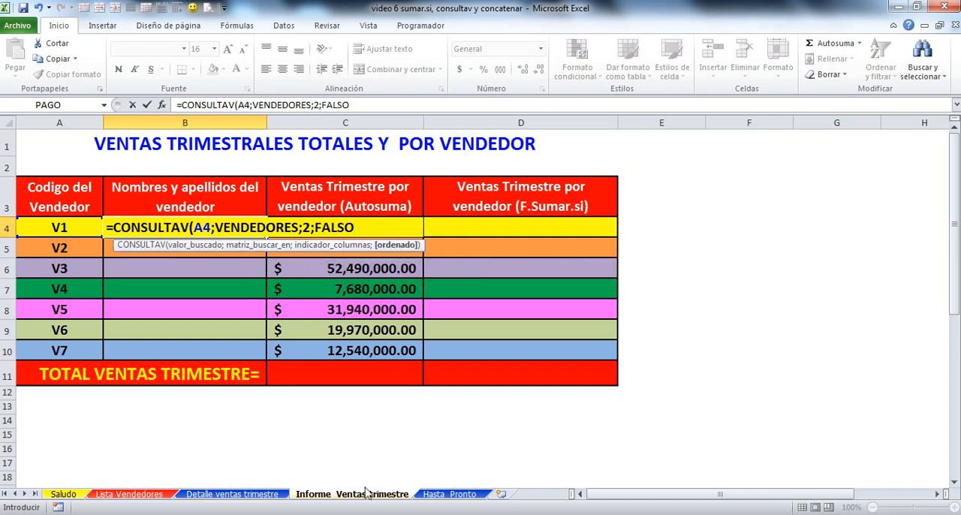
type(")")
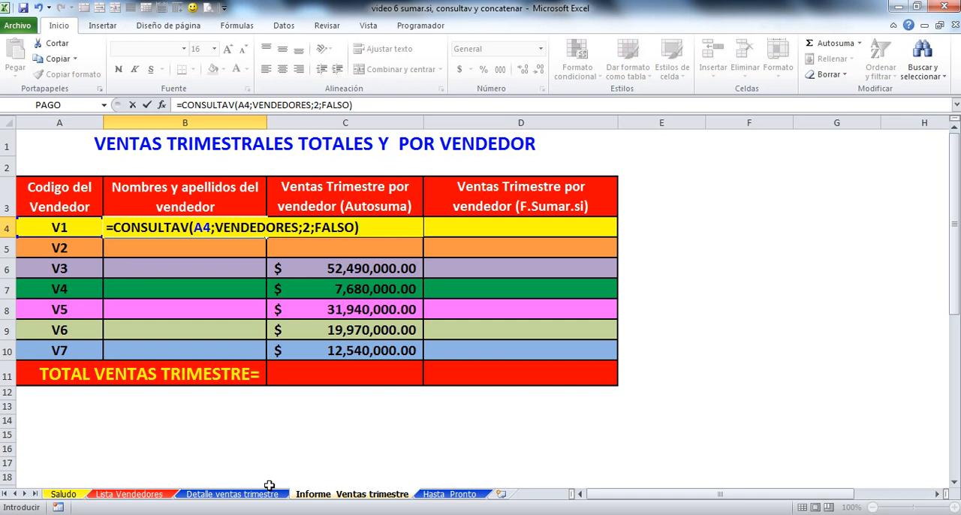
Step: Extend the B4 formula with a quoted space separator and a second copy of the CONSULTAV expression, separated by semicolons
type(";\" \";")
left_click_drag(114, 229, 361, 229)
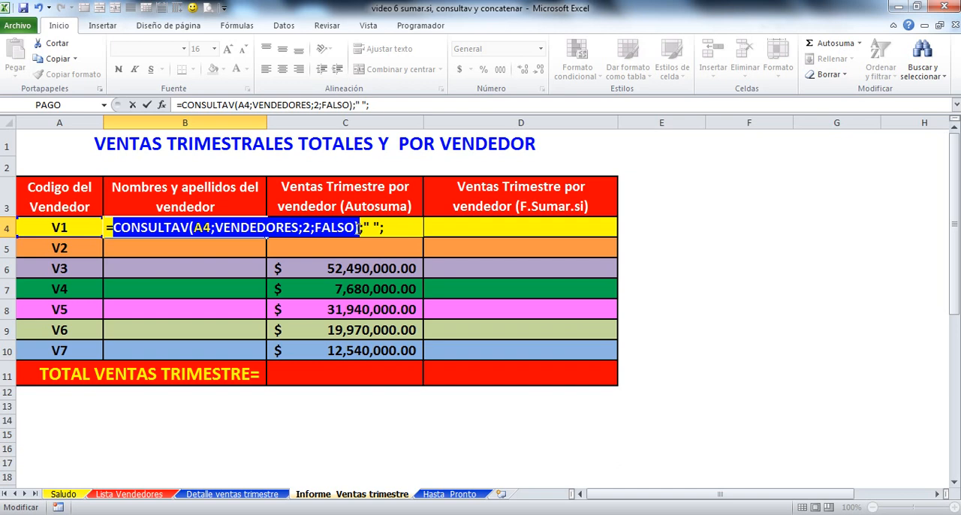
left_click(56, 58)
left_click(387, 228)
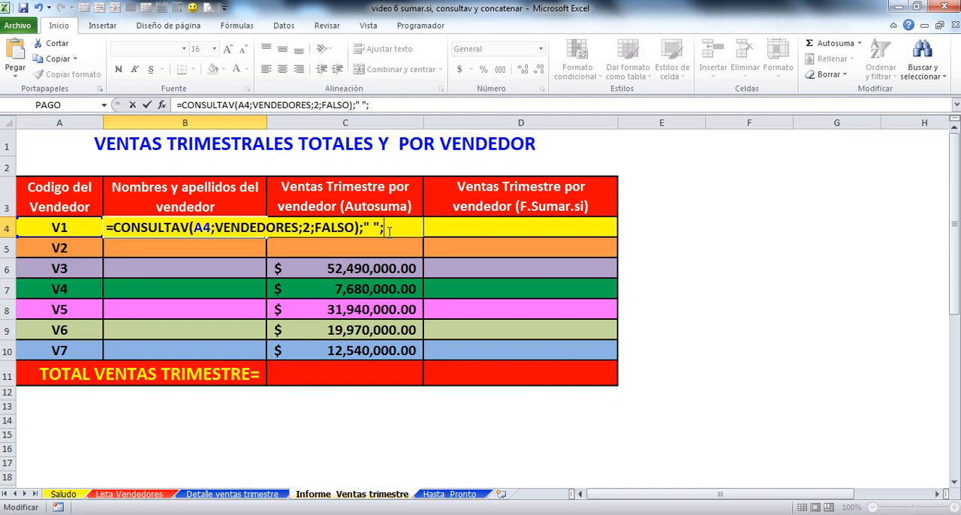
left_click(15, 56)
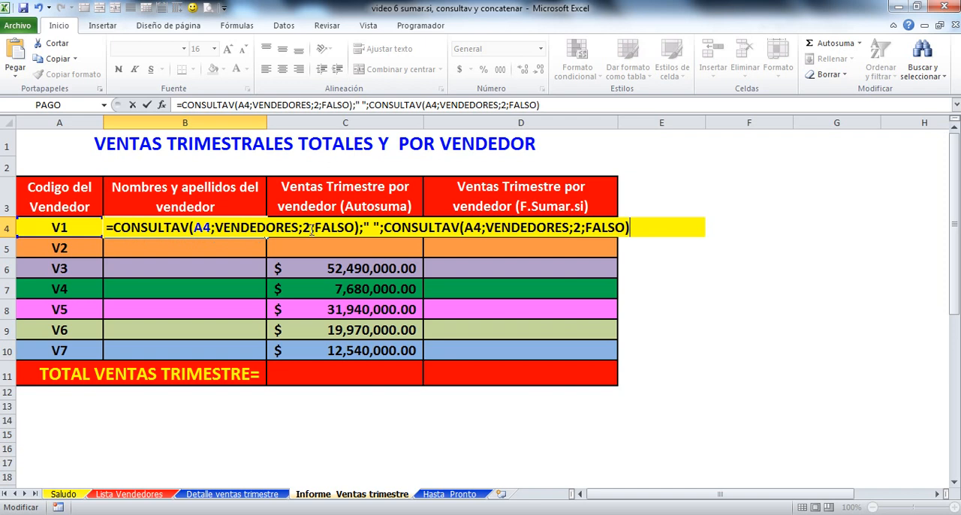
Step: Set the column index of the second CONSULTAV in B4 to 3 and try to enter the formula
double_click(577, 228)
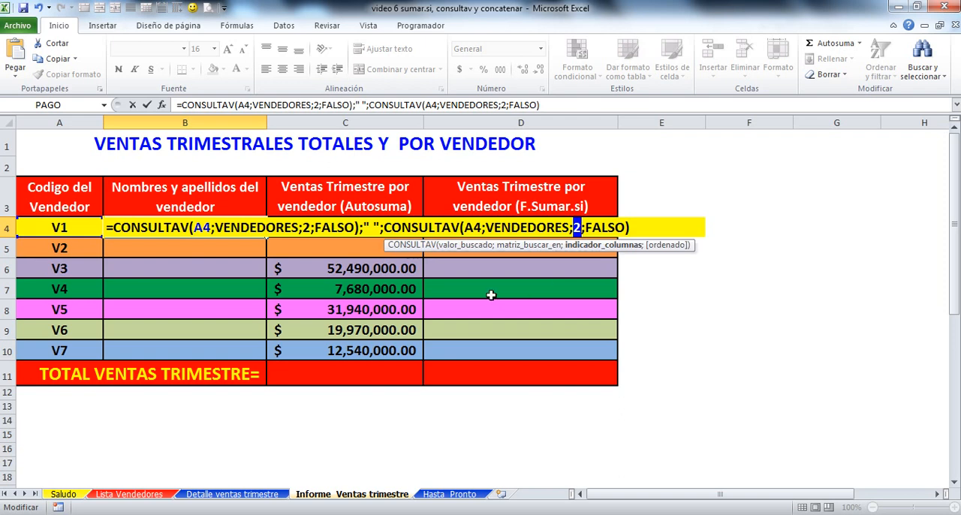
type("3")
left_click(650, 228)
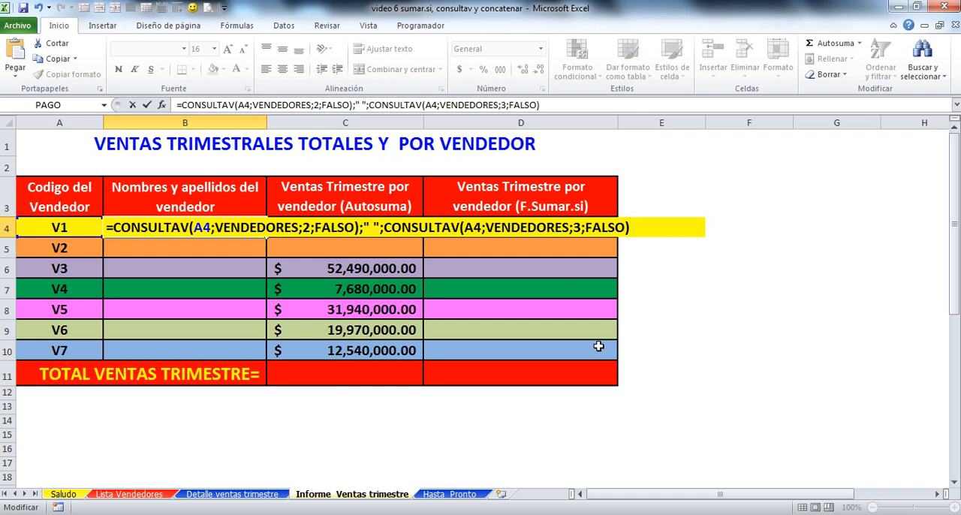
key("Return")
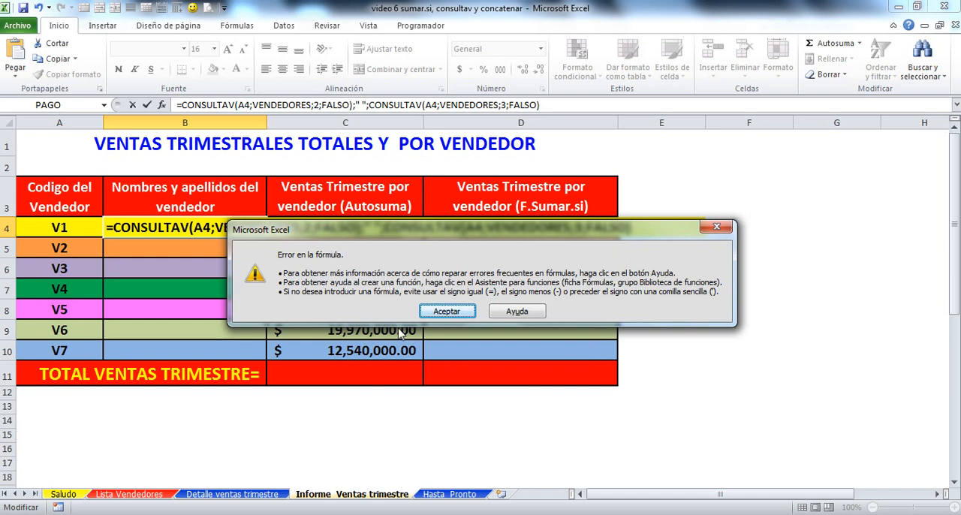
left_click(446, 312)
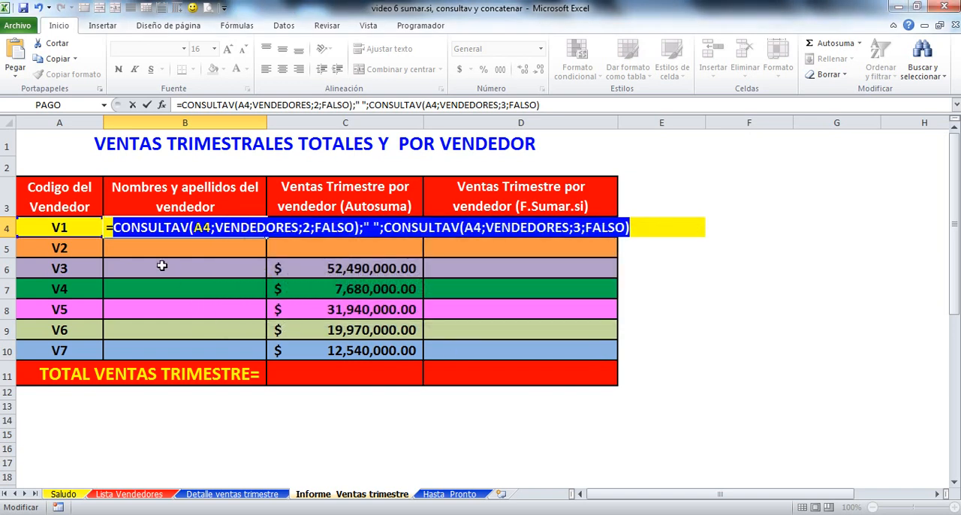
Step: Wrap both CONSULTAV lookups in B4 and the space in a CONCATENAR function, and fill the formula down to B10
left_click(182, 105)
type("CON")
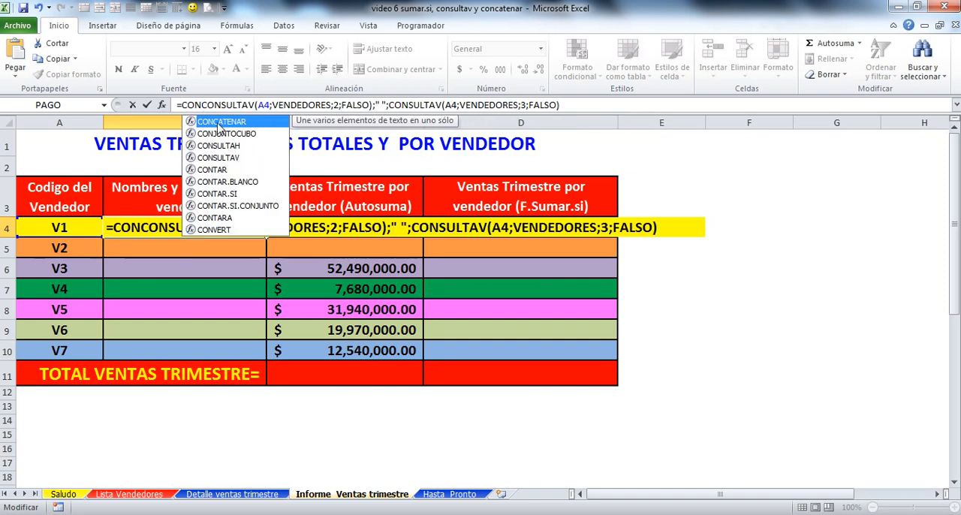
double_click(220, 123)
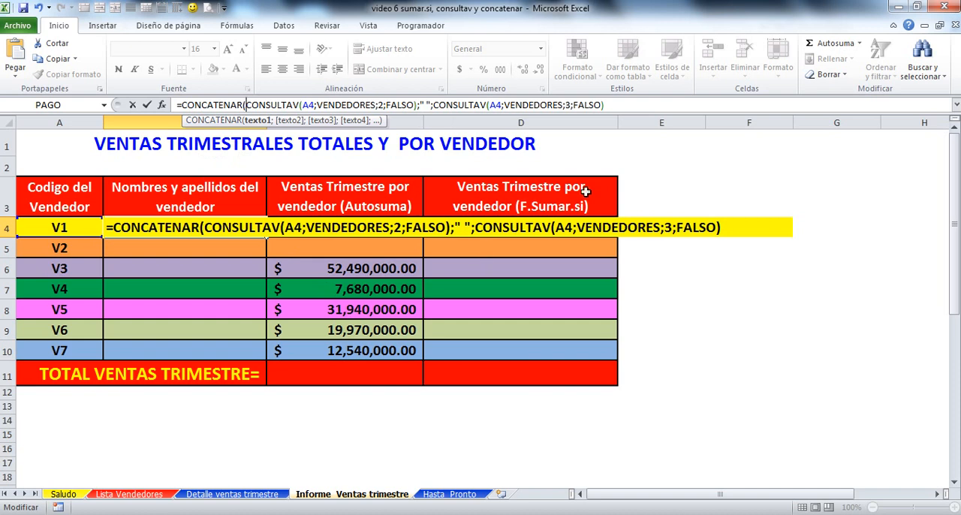
left_click(612, 105)
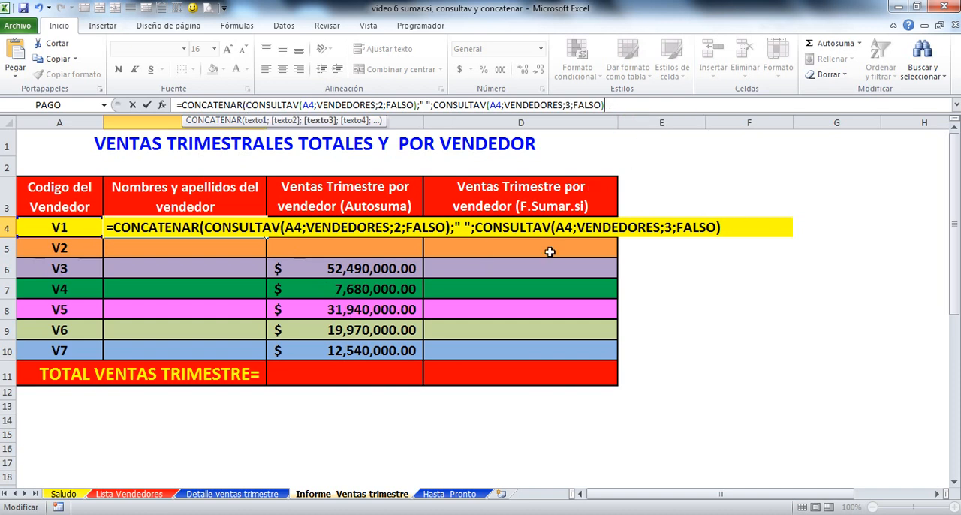
key("Return")
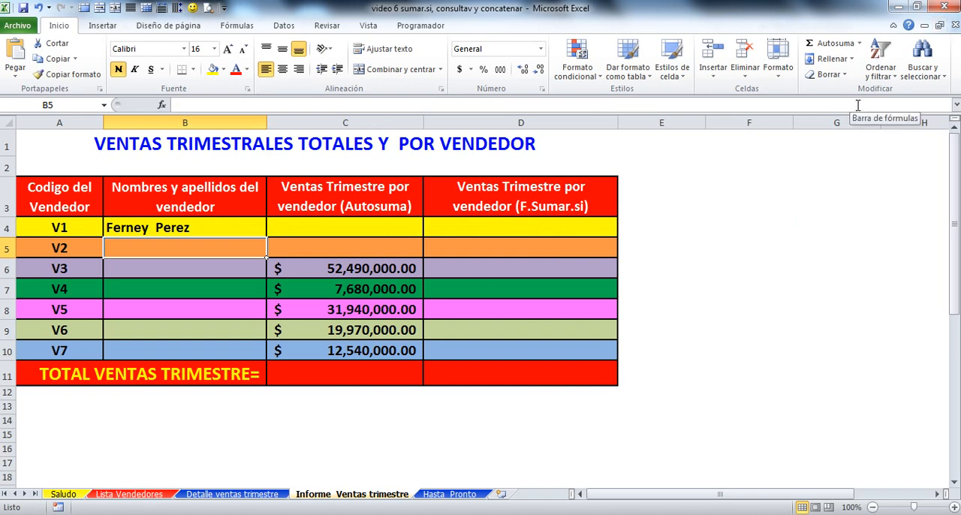
left_click(191, 227)
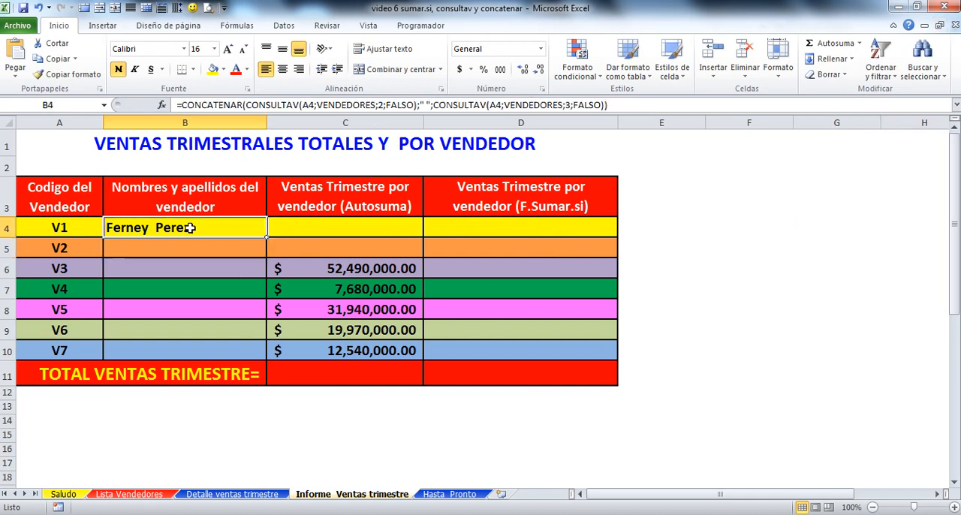
left_click_drag(267, 238, 261, 355)
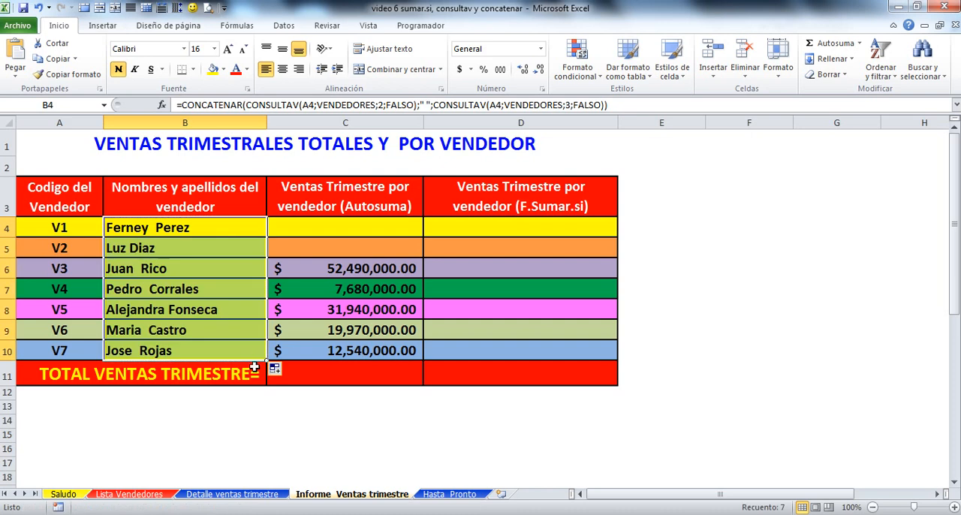
Step: Copy the formatting of A4:A10 onto the seller names in B4:B10 and left-align those names
left_click_drag(60, 227, 53, 347)
left_click(66, 74)
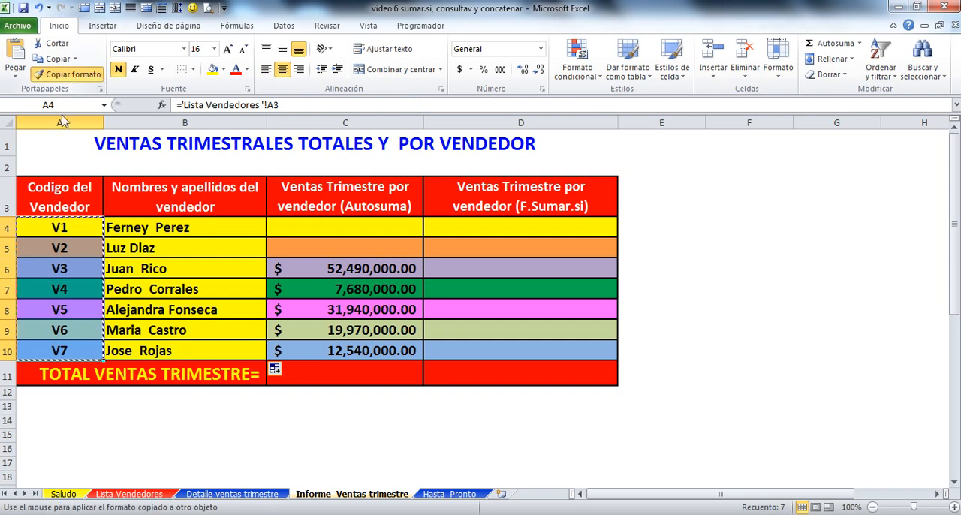
mouse_move(161, 228)
left_mouse_down()
mouse_move(189, 267)
mouse_move(155, 353)
left_mouse_up()
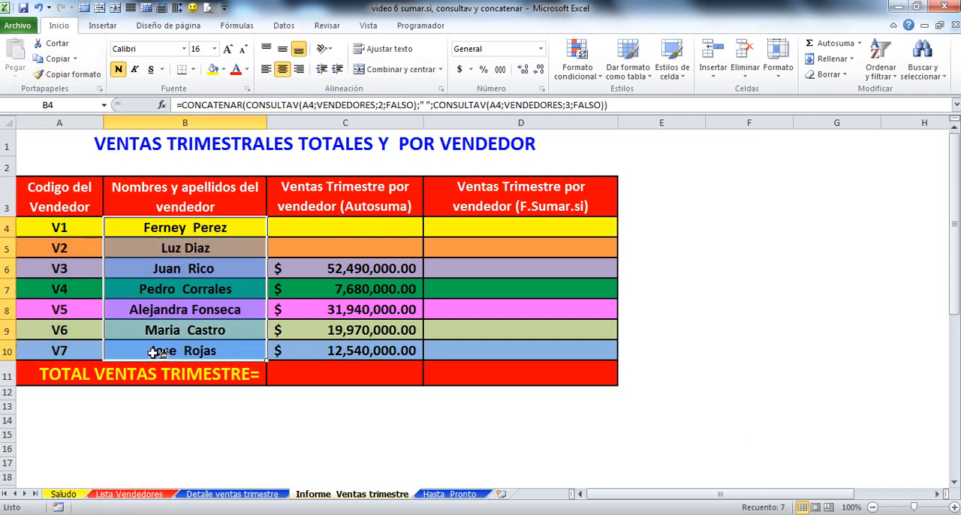
left_click(267, 69)
left_click(216, 408)
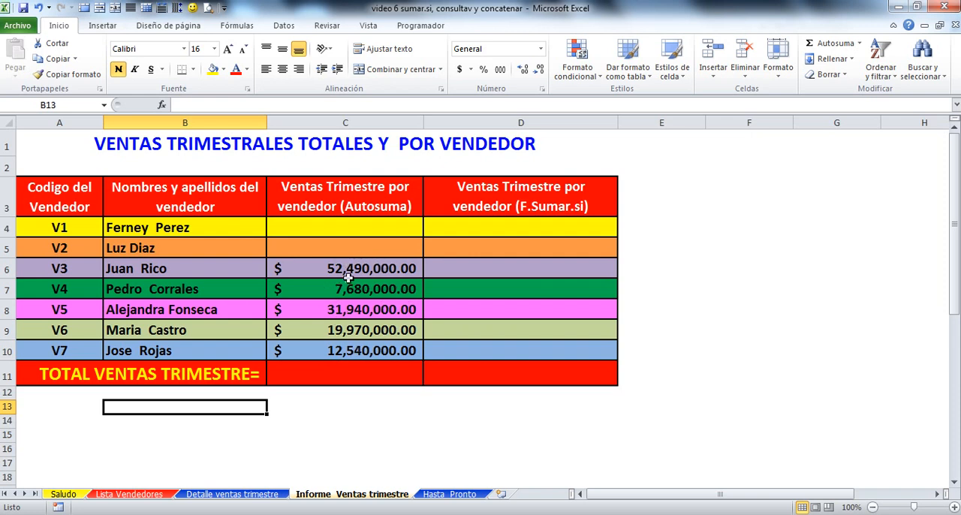
left_click(328, 228)
left_click(323, 255)
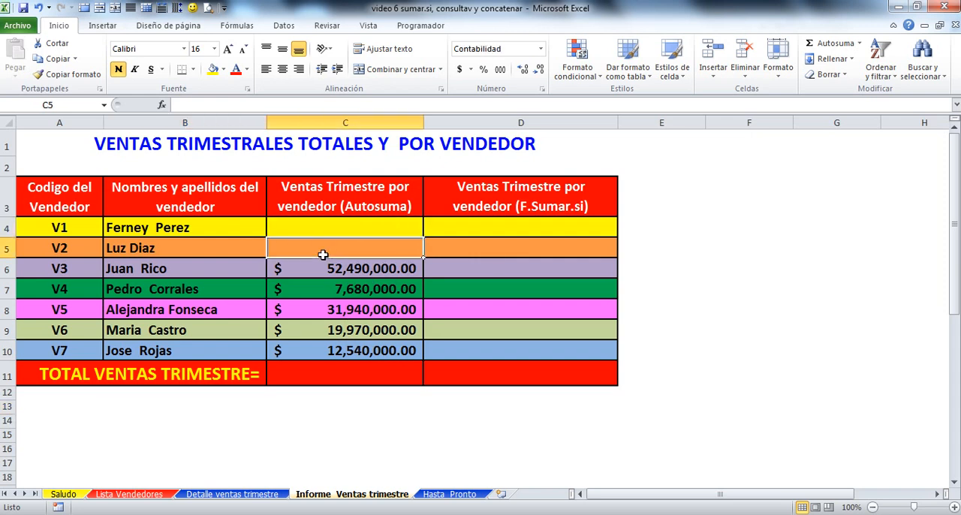
left_click(325, 288)
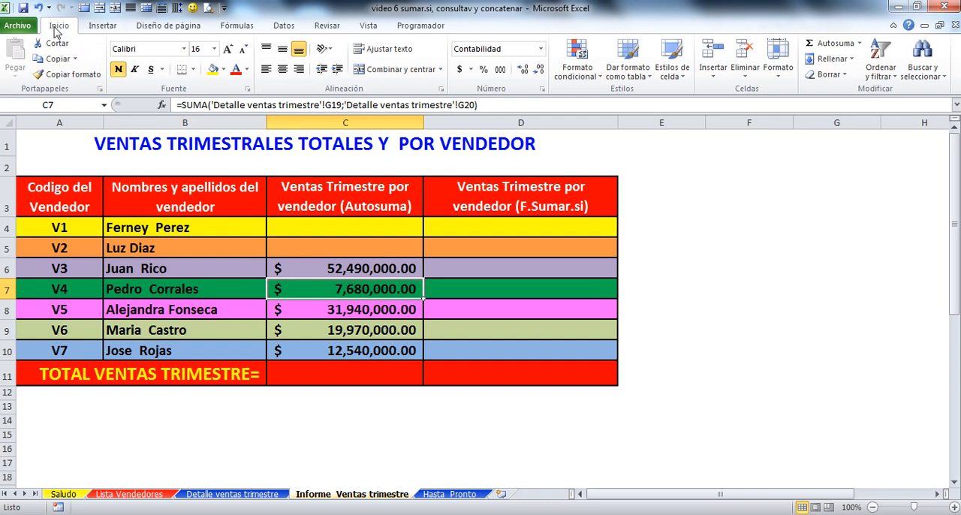
Step: Start an Autosuma in C4 of the report with cells G3 and G4 from the Detalle ventas trimestre sheet as its first arguments
left_click(318, 223)
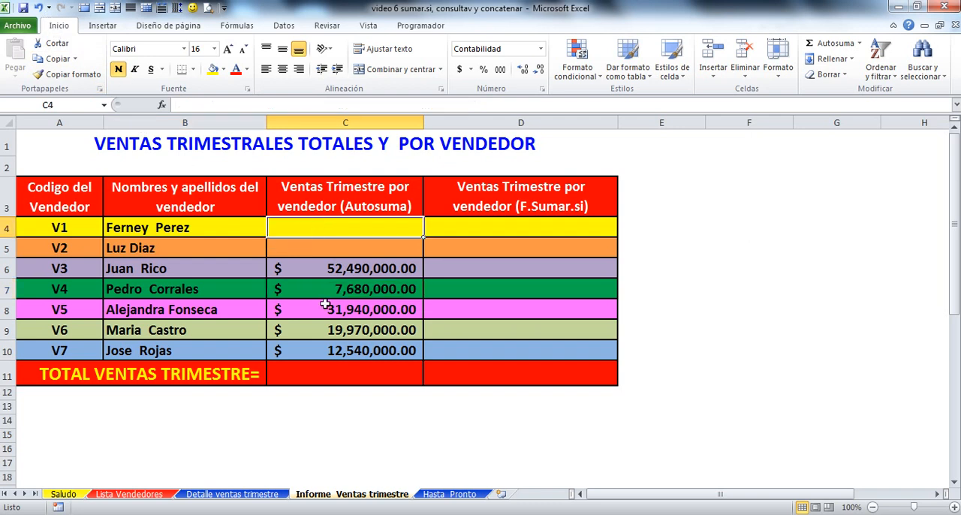
left_click(836, 44)
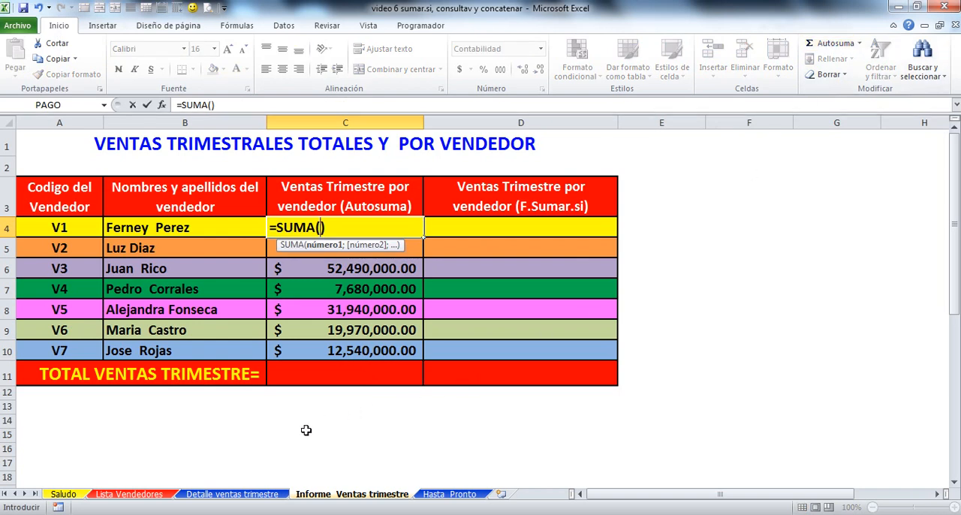
left_click(242, 493)
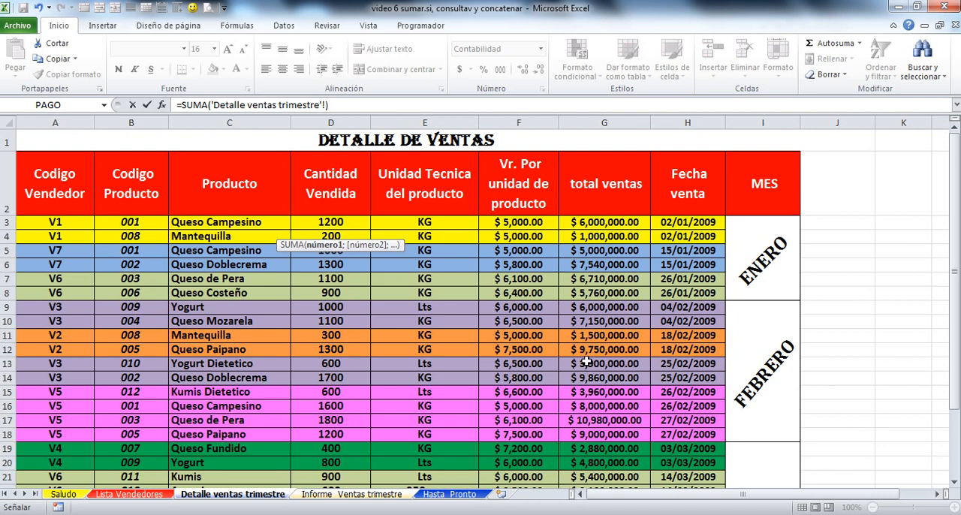
left_click(619, 219)
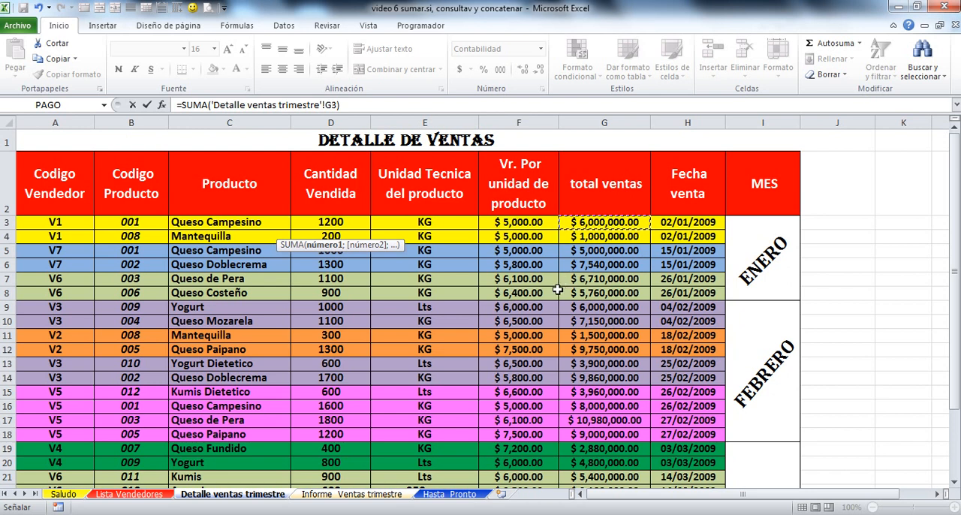
type(";")
left_click(603, 238)
Step: Add seller V1's March sales cells G25 and G26 to the C4 sum and enter the formula
left_click_drag(954, 234, 954, 353)
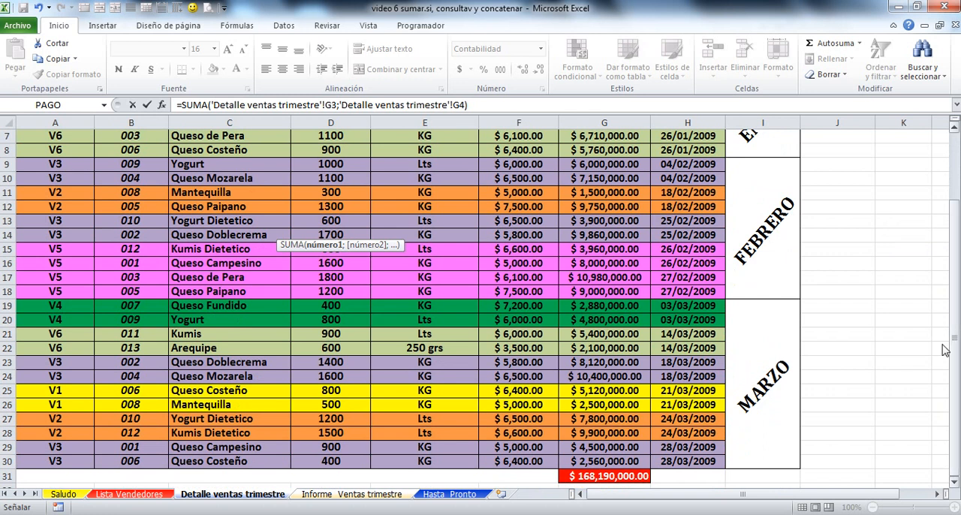
type(";")
left_click(612, 391)
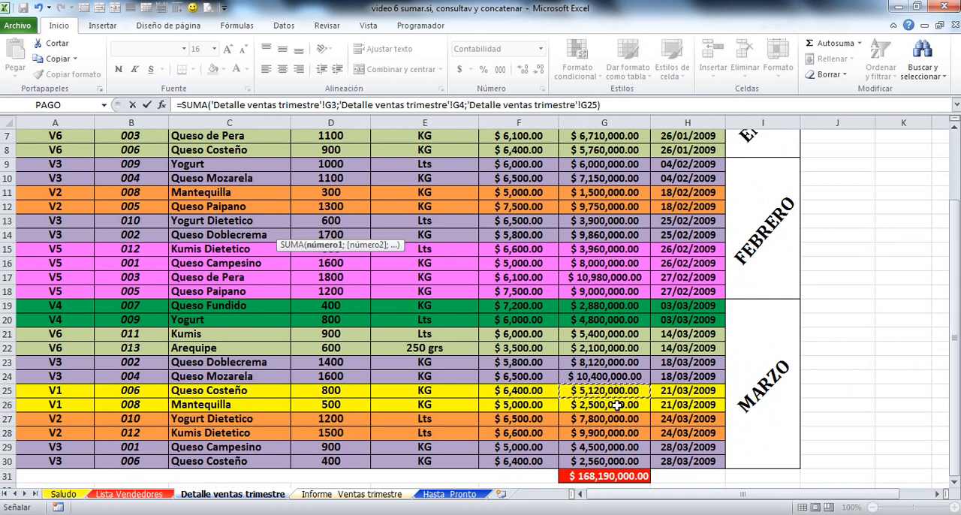
type(";")
left_click(617, 405)
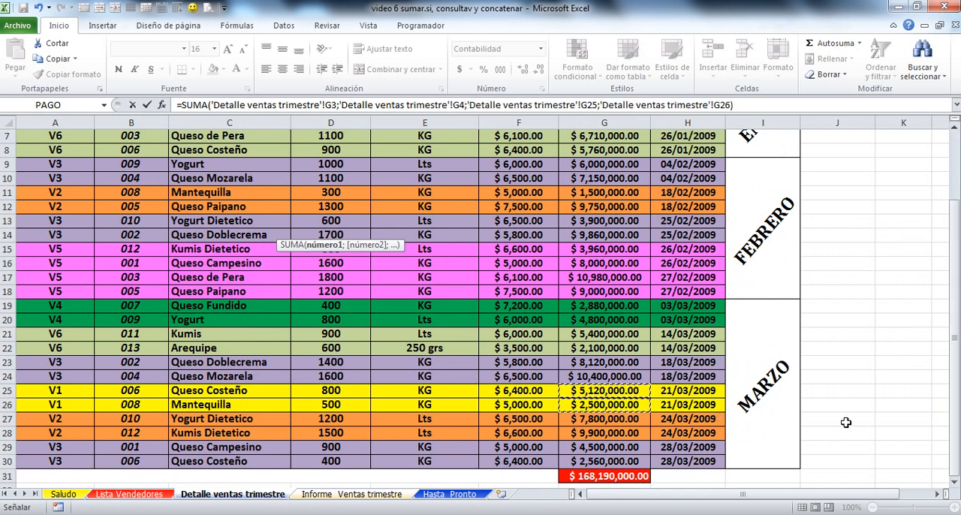
key("Escape")
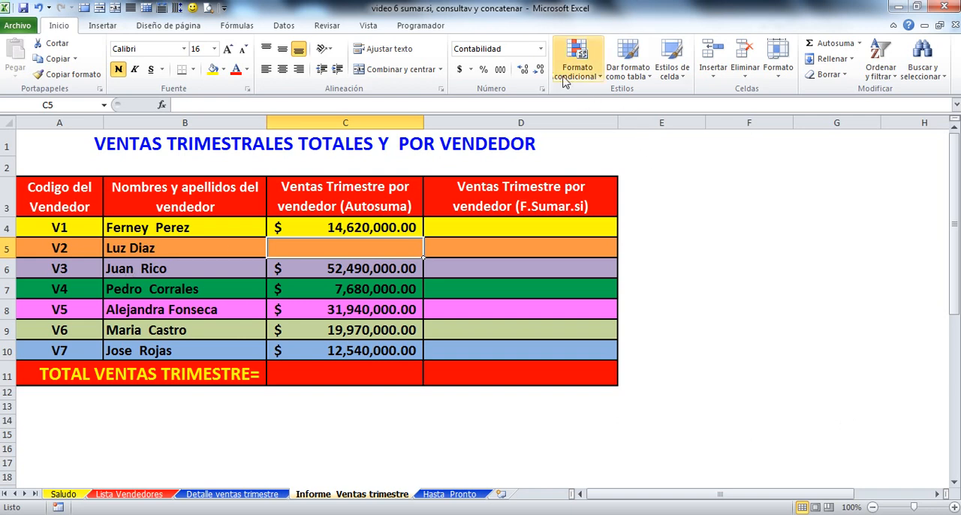
Step: Start an Autosuma in C5, replacing the suggested C4 reference with cells G11 and G12 from the Detalle ventas trimestre sheet
left_click(822, 42)
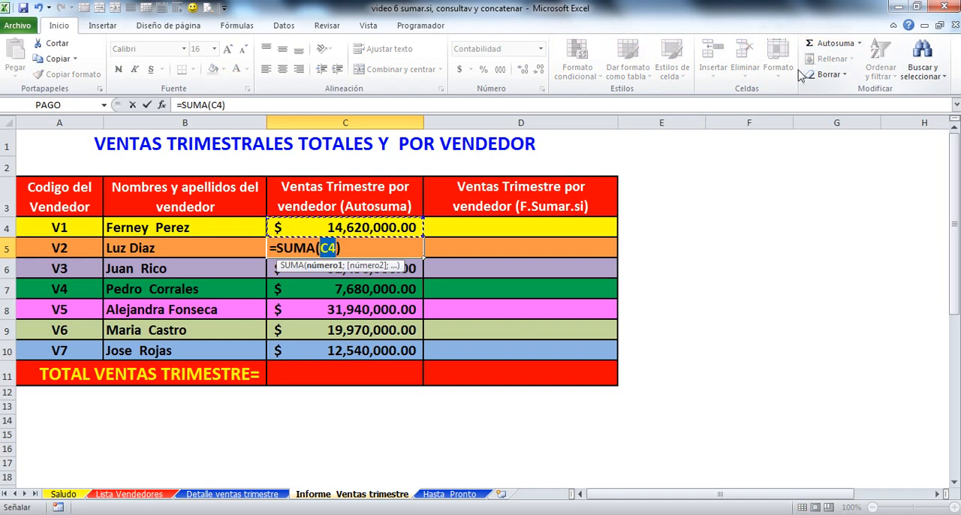
left_click(336, 248)
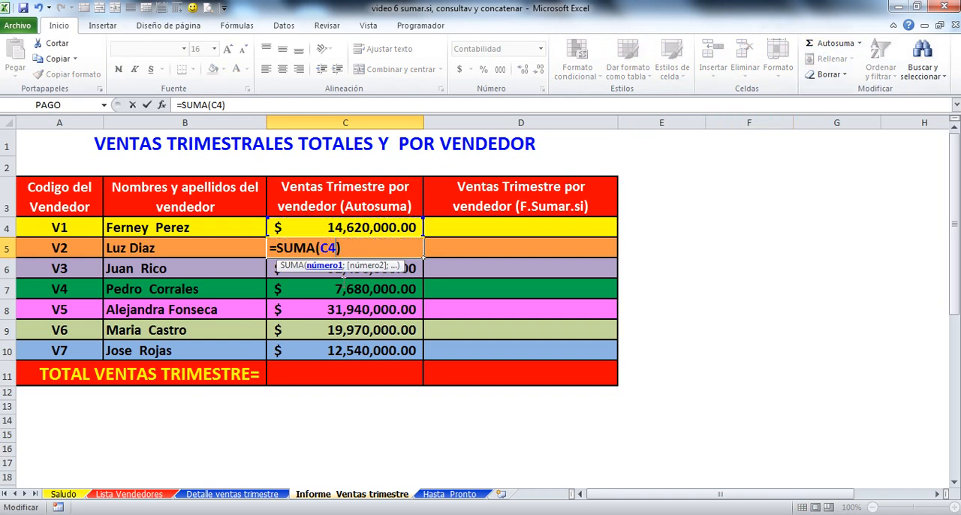
key("BackSpace")
key("BackSpace")
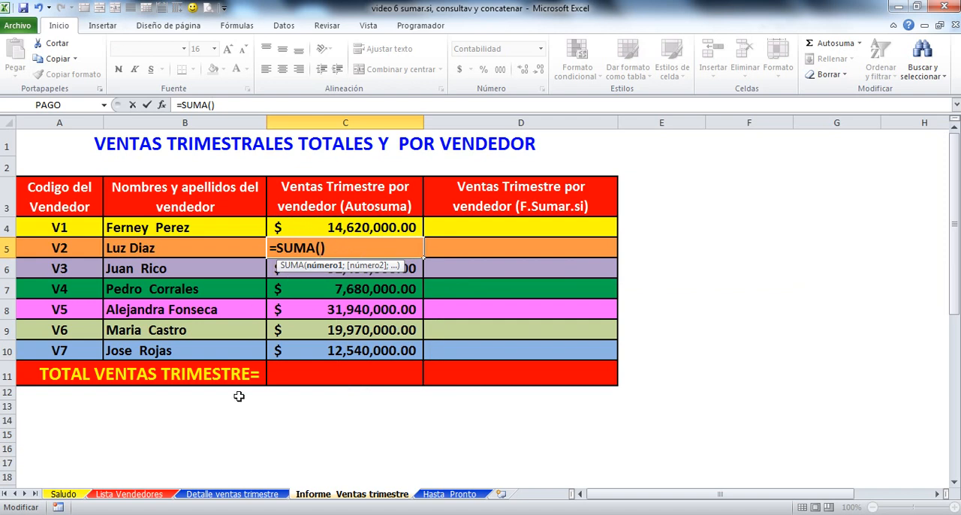
left_click(235, 495)
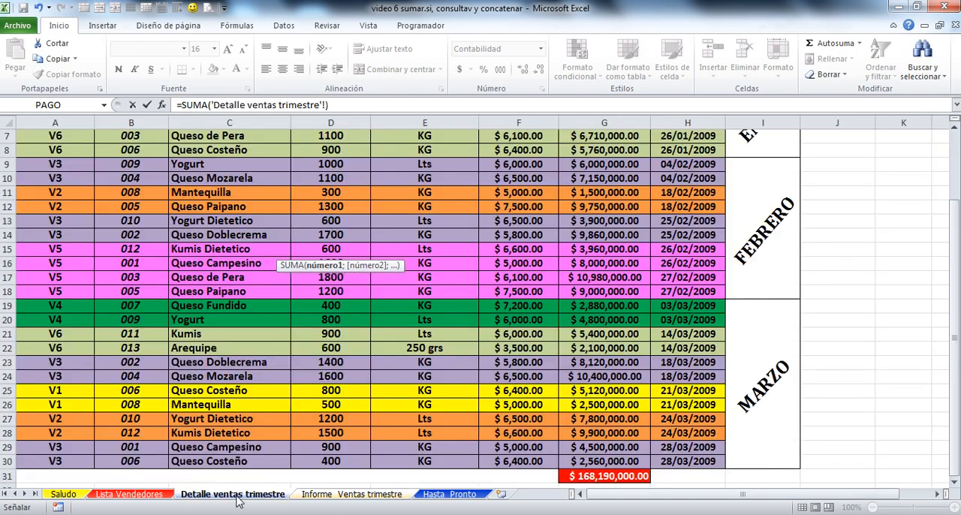
left_click_drag(955, 362, 957, 300)
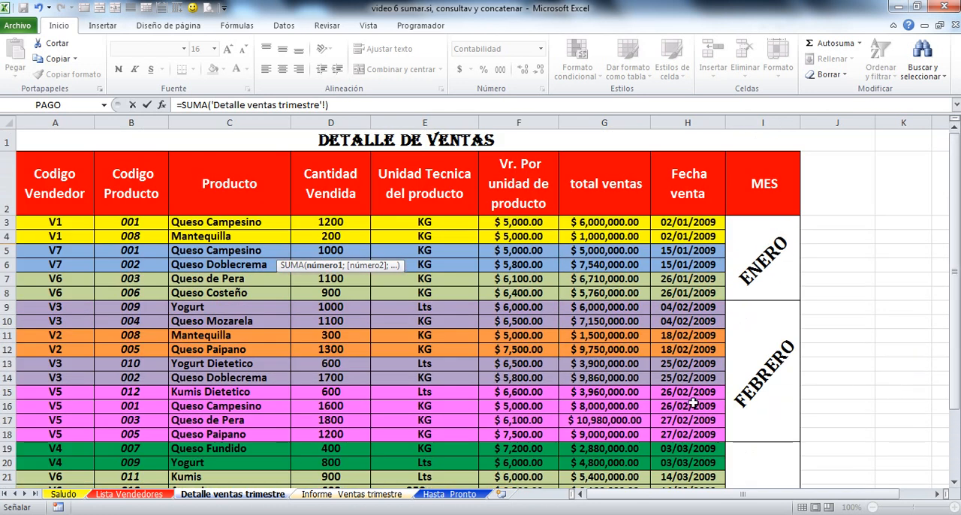
left_click(608, 338)
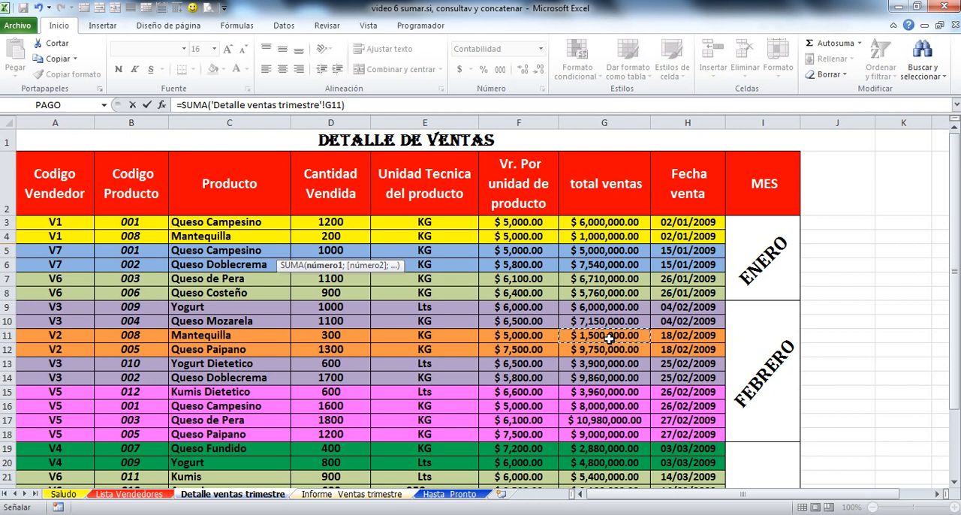
left_click(601, 349, "ctrl")
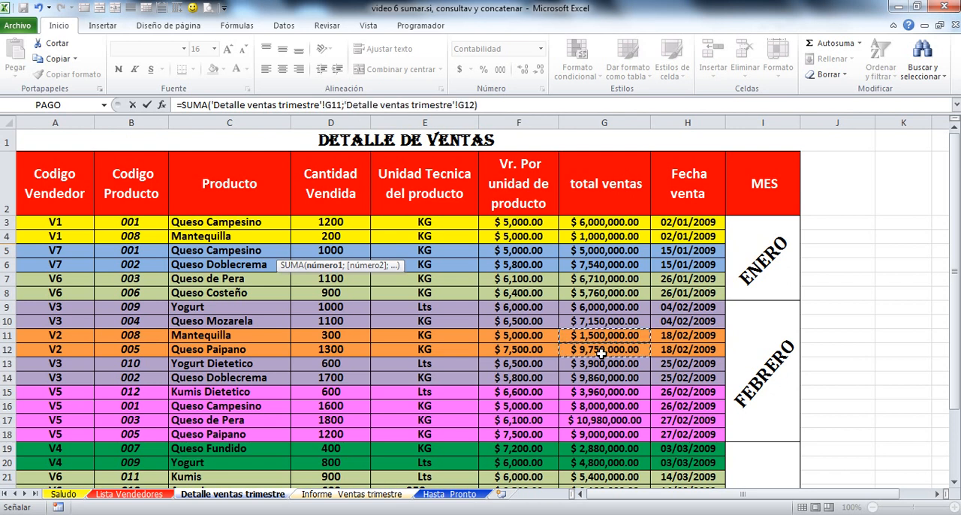
Step: Add seller V2's March sales cells G27 and G28 to the C5 sum and enter the formula
left_click_drag(954, 280, 953, 288)
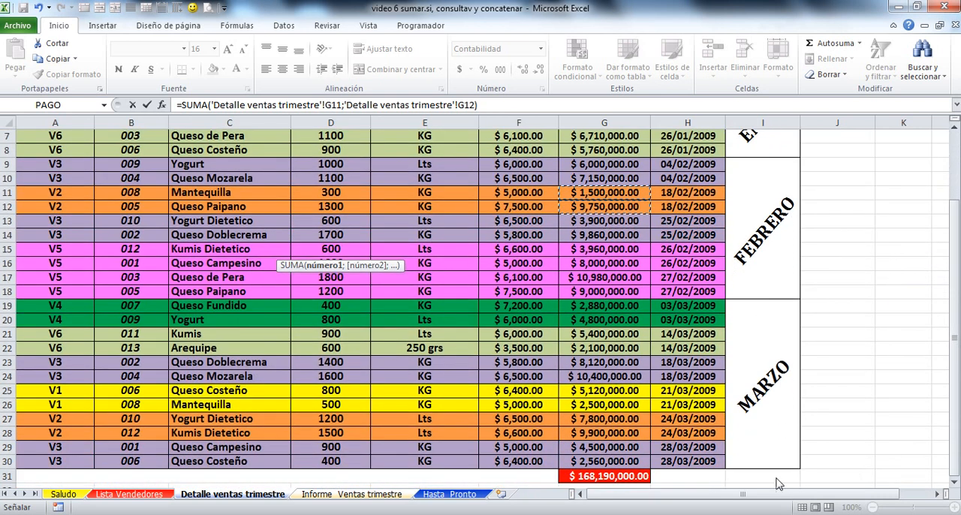
left_click(613, 422, "ctrl")
left_click(615, 434, "ctrl")
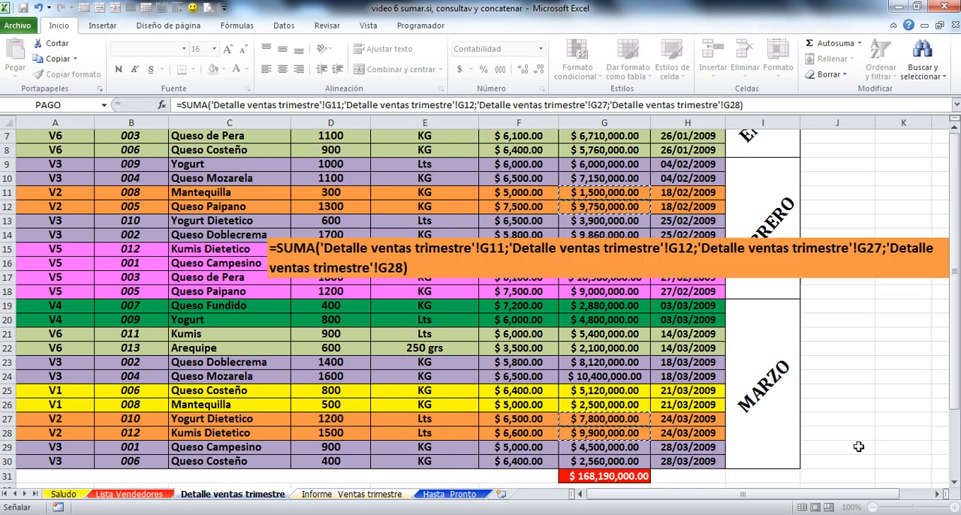
key("Return")
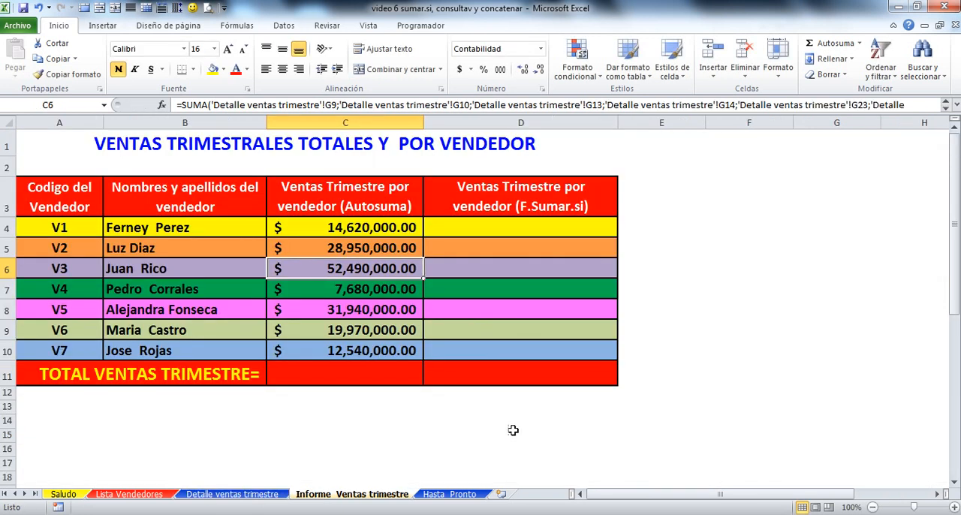
Step: Total the seller sales C4:C10 in C11 with Autosuma
left_click(354, 379)
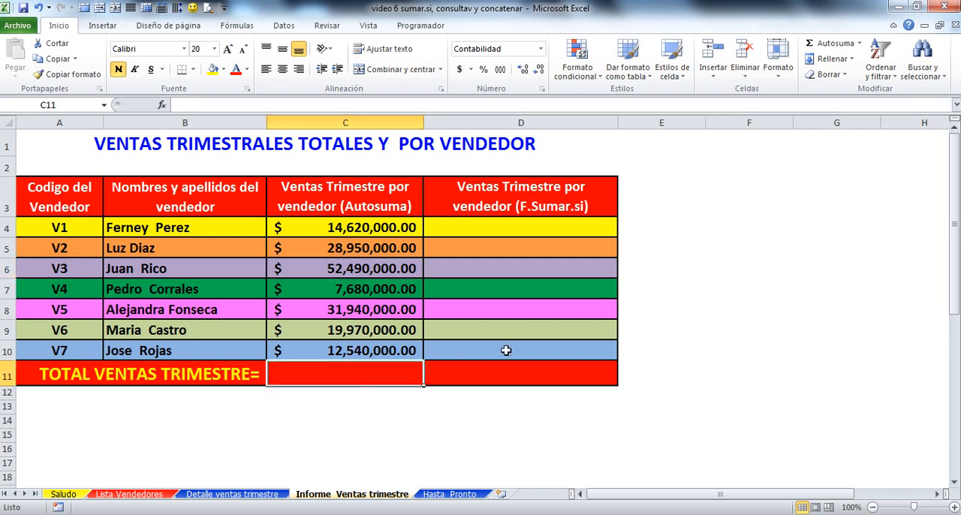
left_click(826, 45)
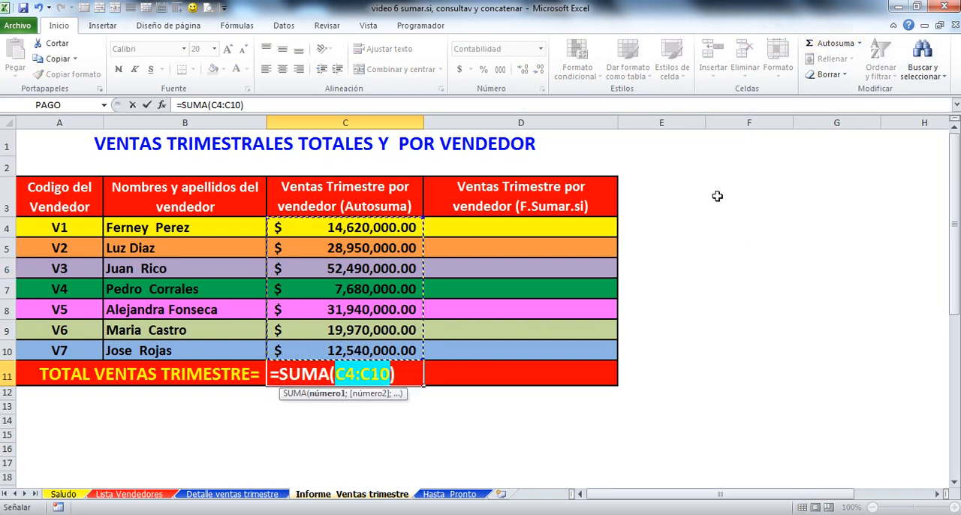
key("Return")
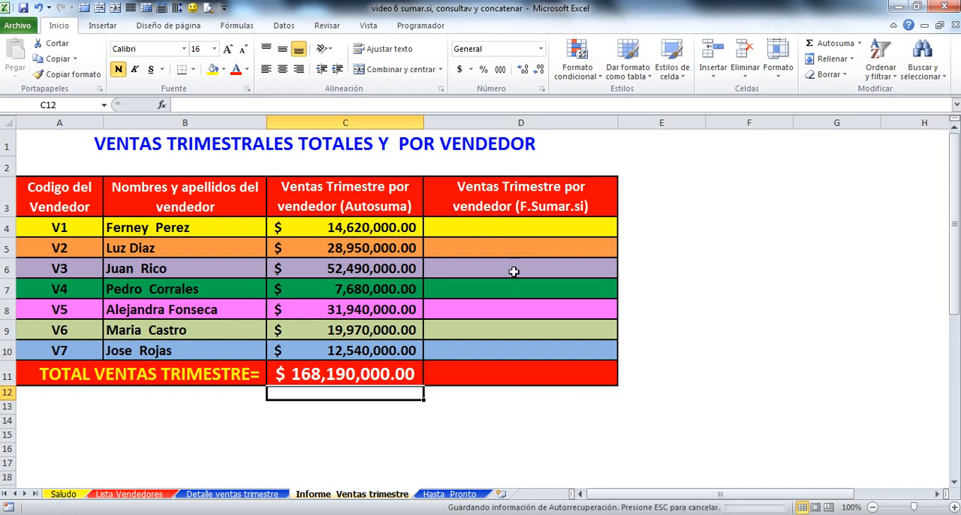
Step: Start a SUMAR.SI formula in D4 with the named range CODIGOVENDEDOR as its range argument
left_click(524, 231)
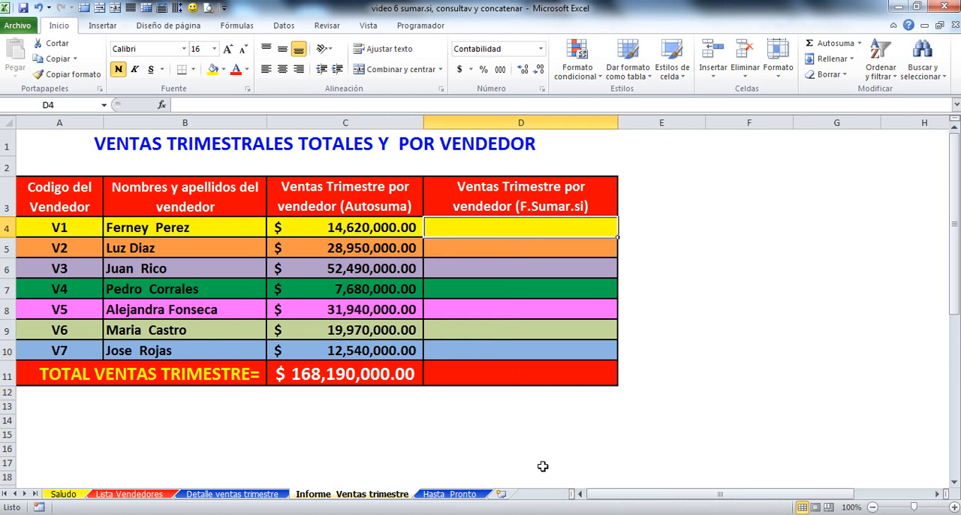
type("=")
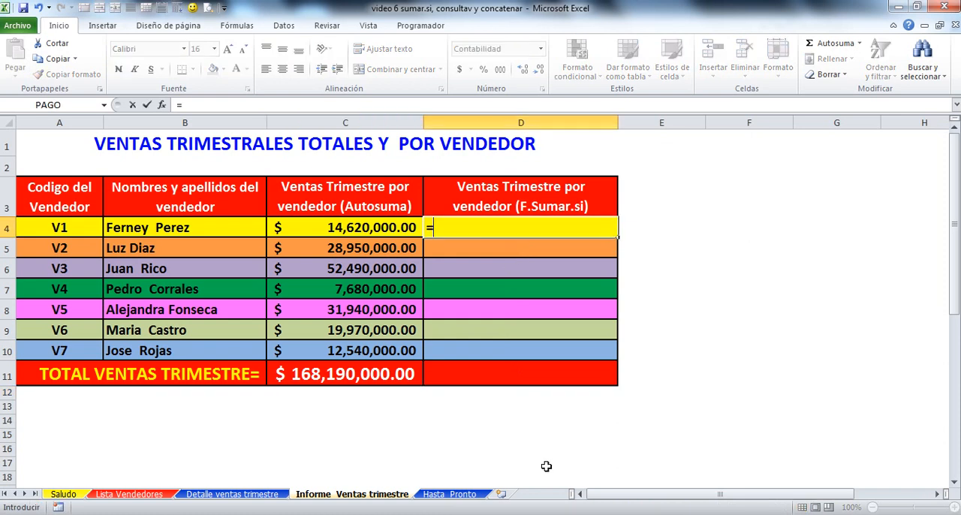
type("SUMA")
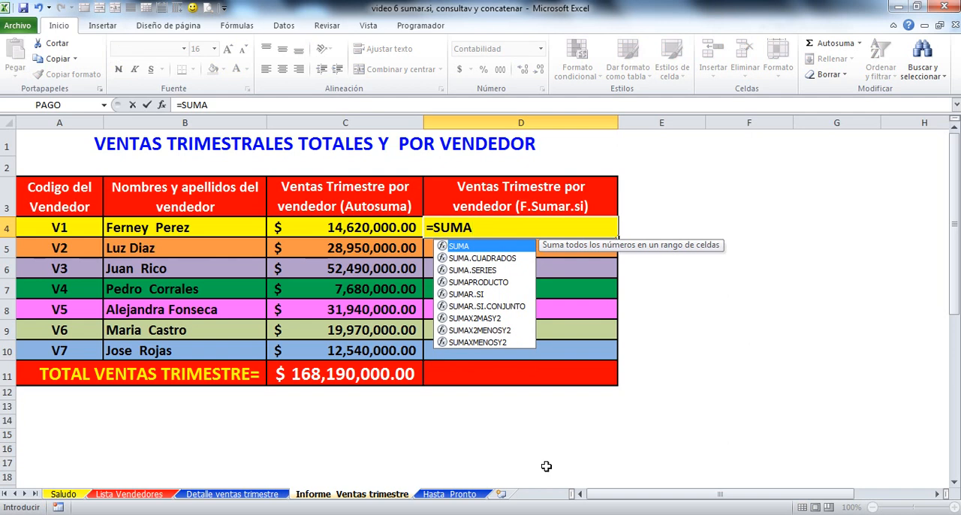
left_click(459, 295)
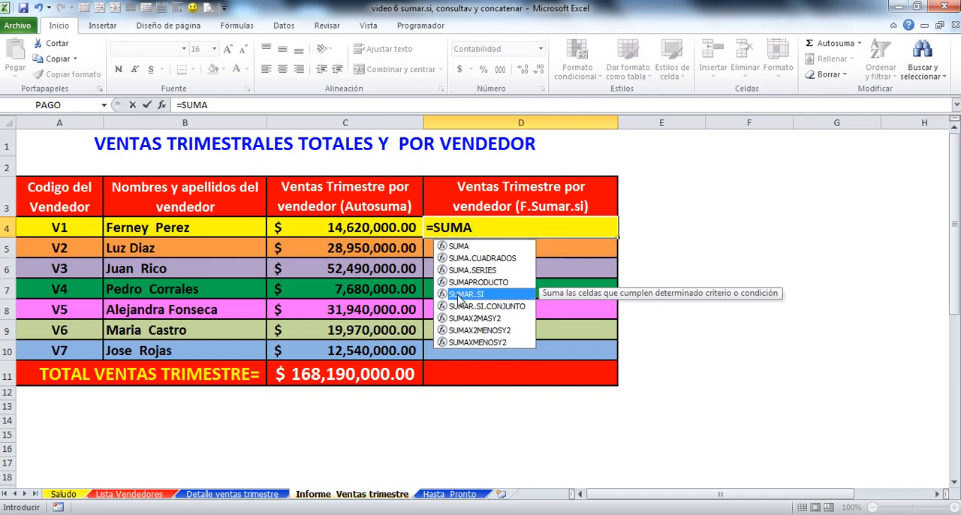
double_click(459, 296)
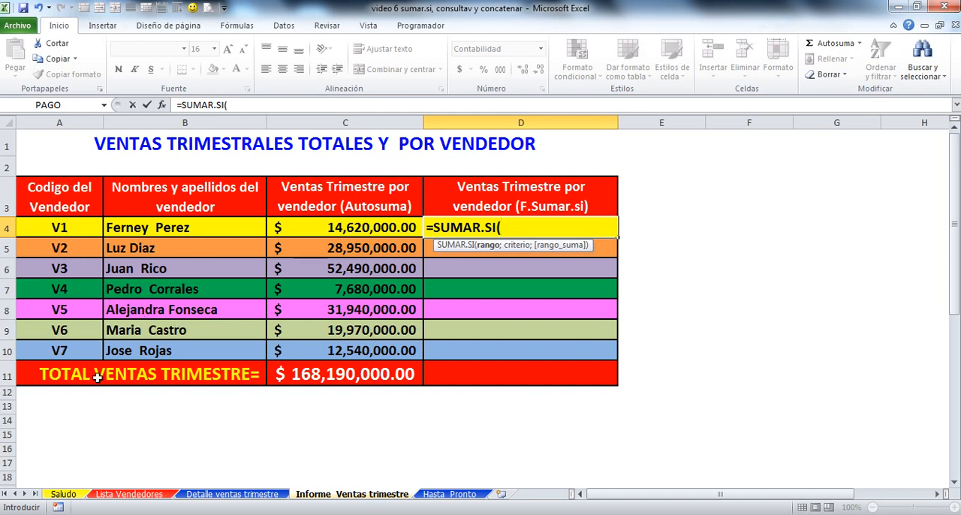
type("CO")
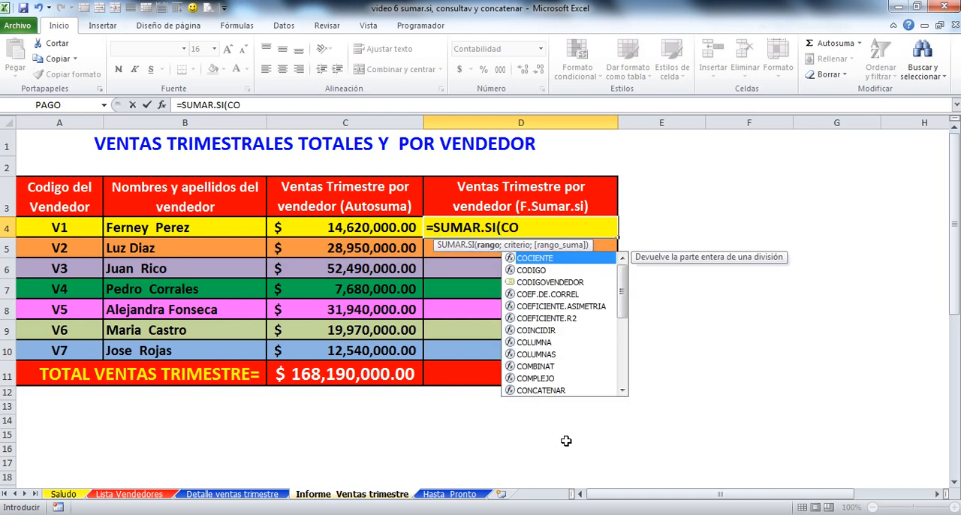
double_click(554, 282)
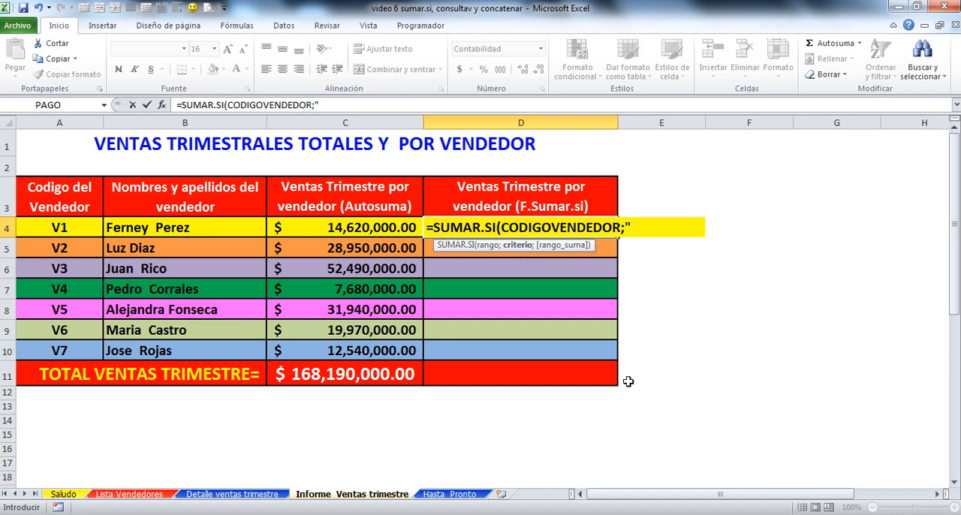
Step: Set the criterion of the D4 SUMAR.SI formula to "="&A4, followed by a semicolon
type("=")
type("&")
left_click(67, 230)
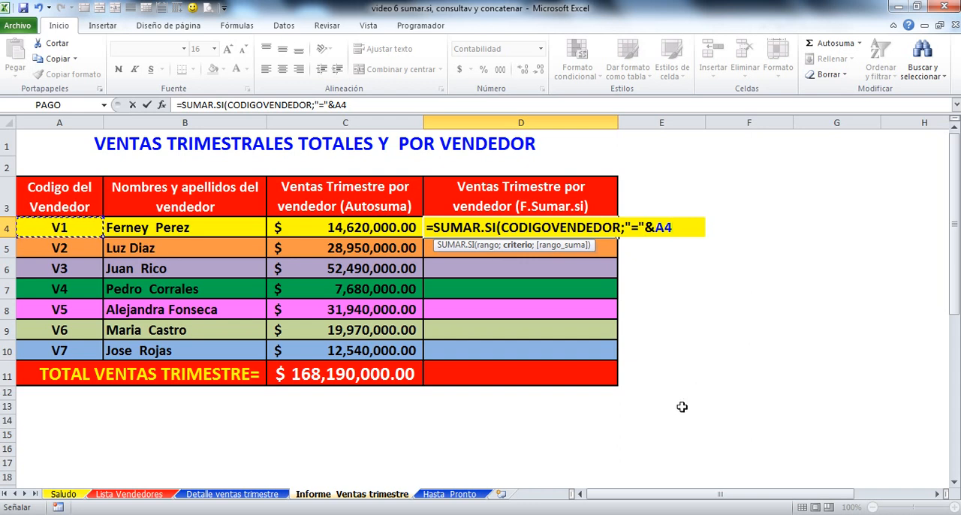
type(";")
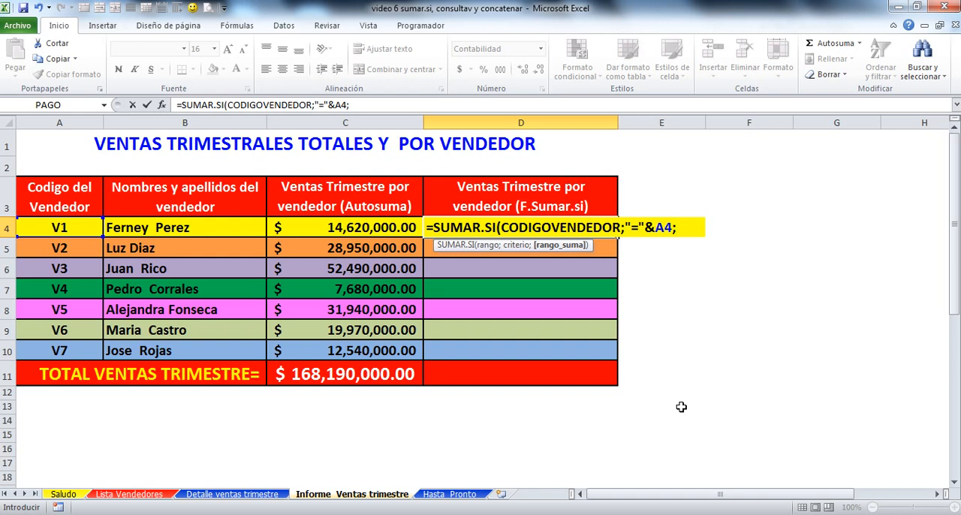
Step: Use the named range TOTALVENTAS as the sum range in D4, enter the formula and select D4 again
type("T")
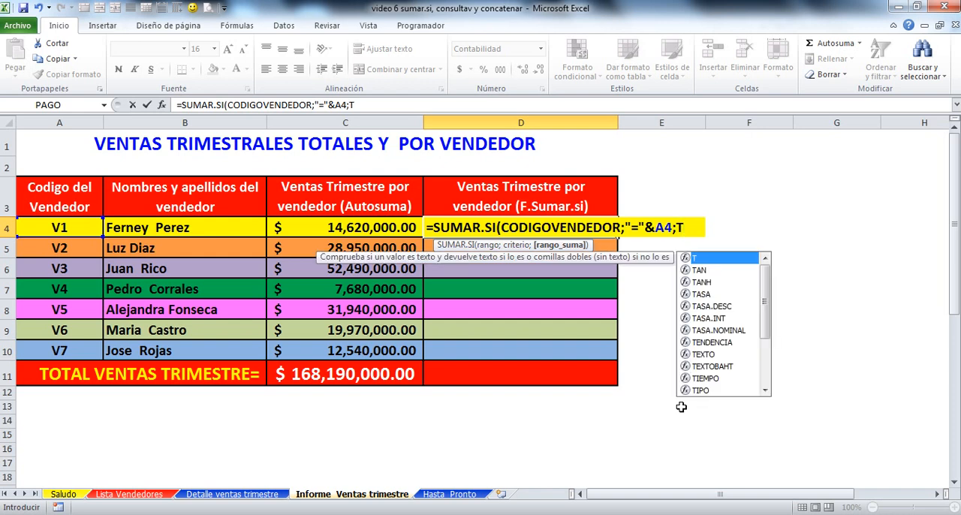
type("O")
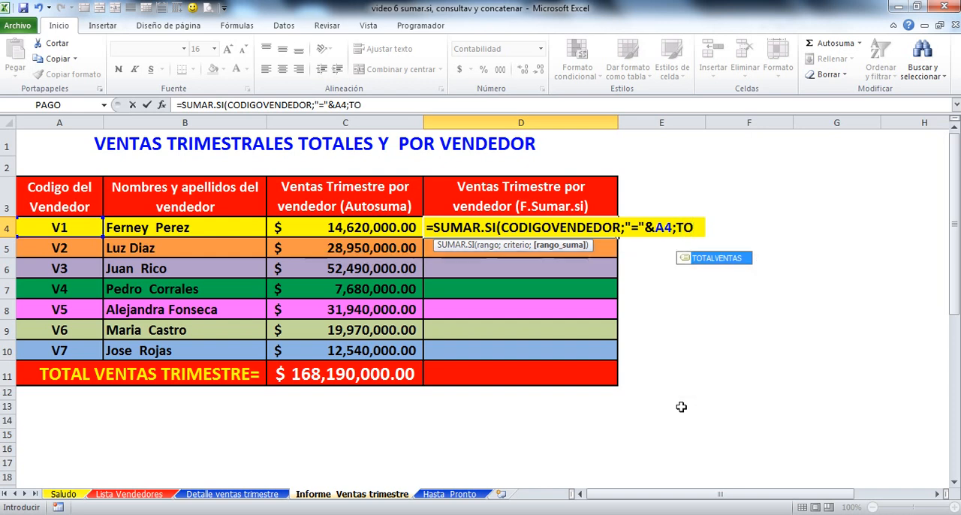
double_click(712, 258)
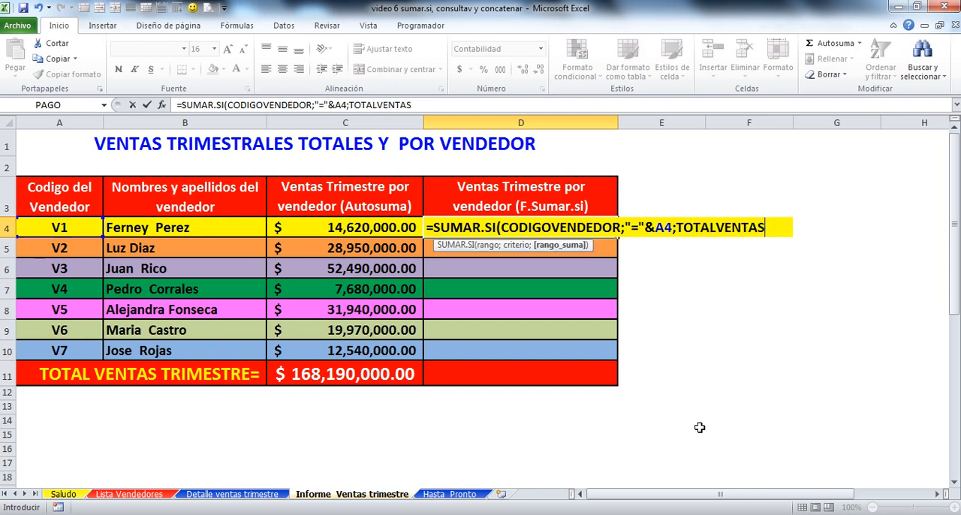
key("Return")
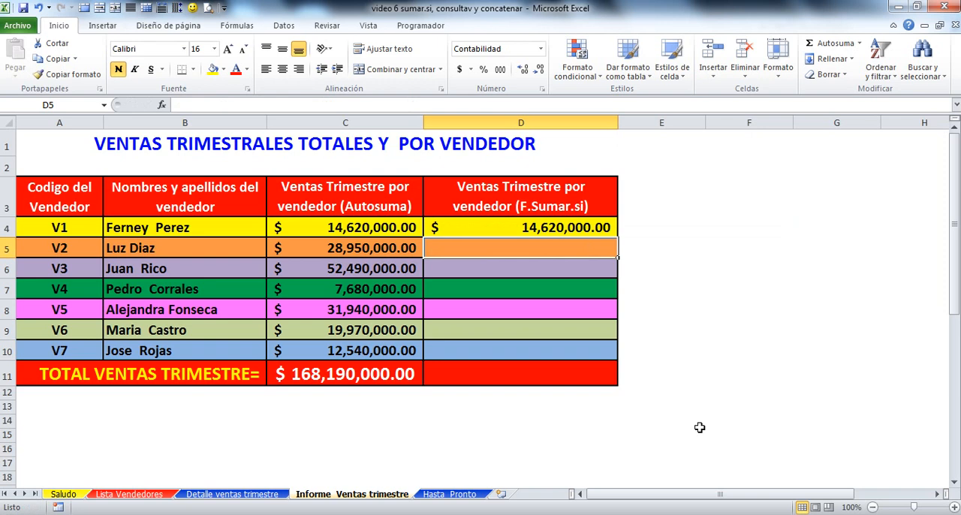
left_click(553, 222)
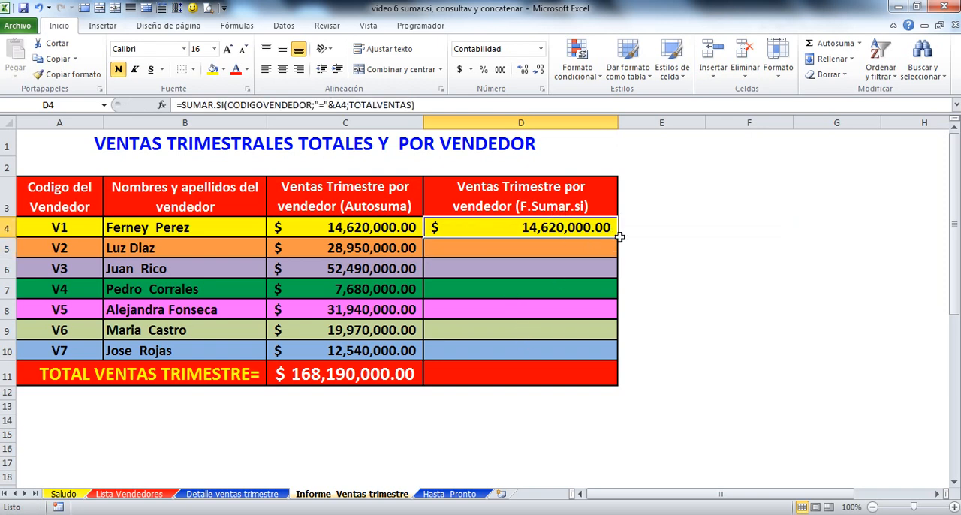
Step: Fill the D4 SUMAR.SI formula down through D10 and copy the row formatting of C4:C10 onto D4:D10
left_click_drag(619, 234, 618, 363)
left_click(556, 477)
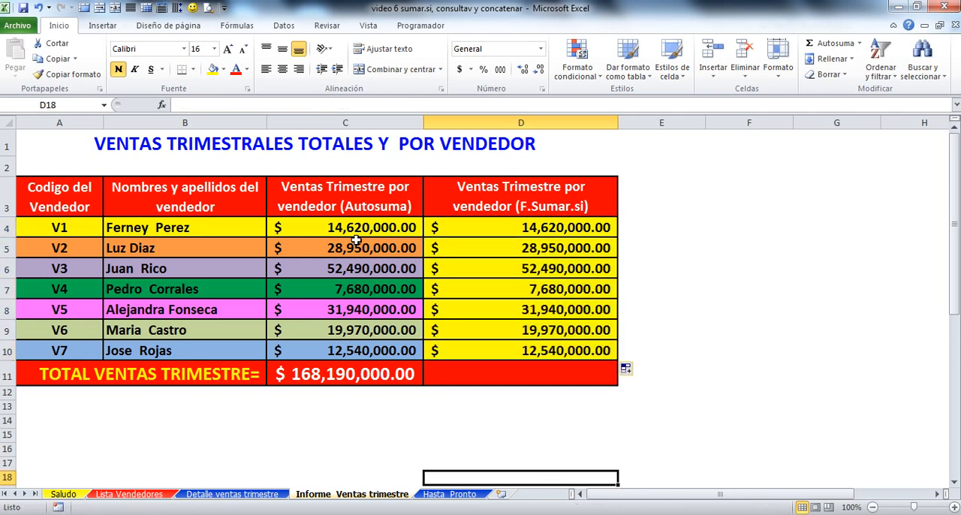
left_click_drag(353, 223, 347, 343)
left_click(54, 76)
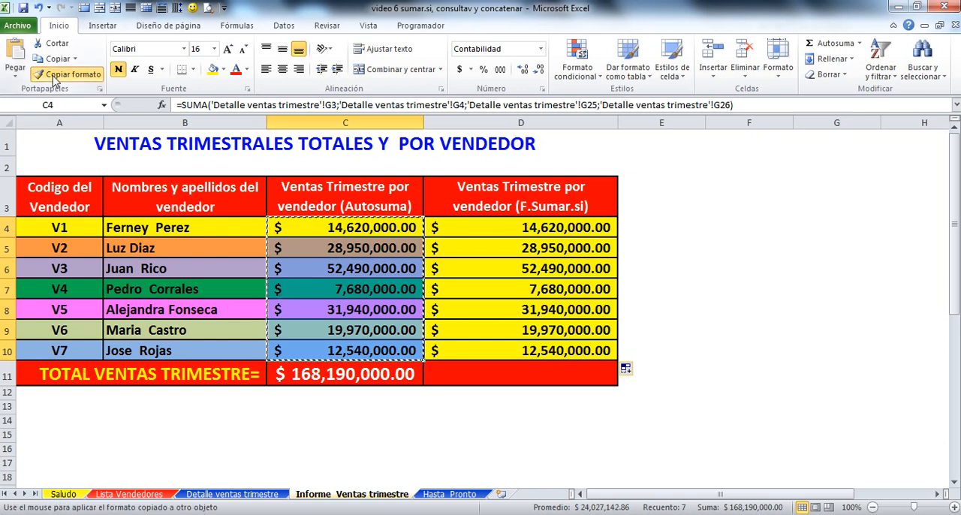
left_click_drag(510, 231, 509, 347)
Step: Total the SUMAR.SI seller sales D4:D10 in D11 with Autosuma
left_click(504, 379)
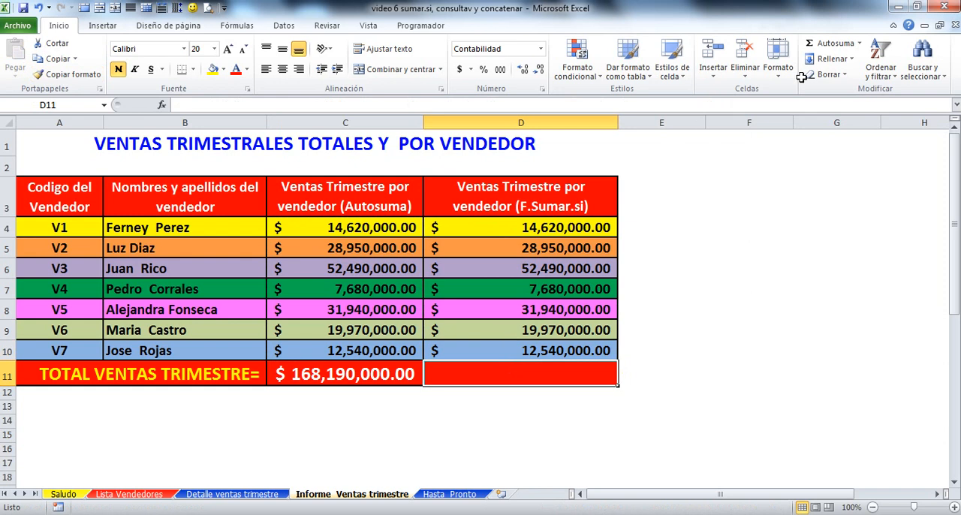
left_click(820, 43)
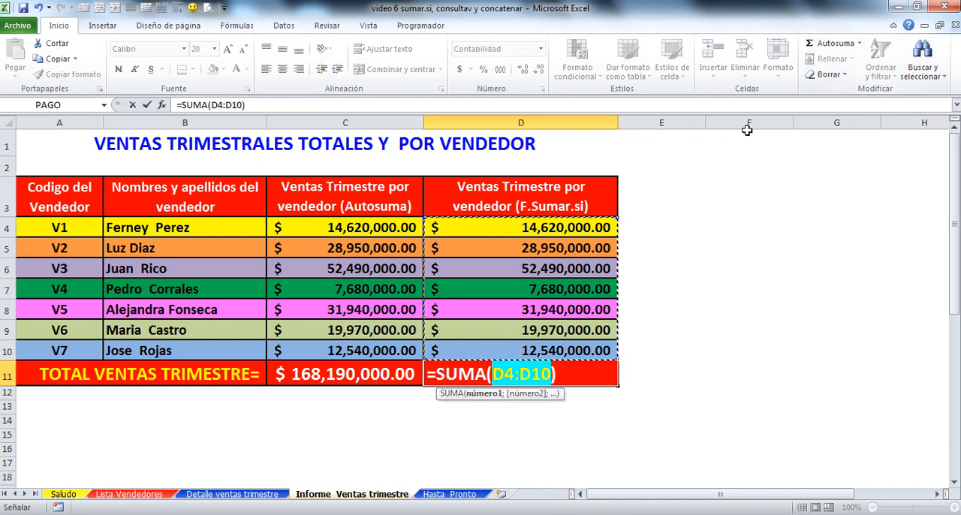
key("Return")
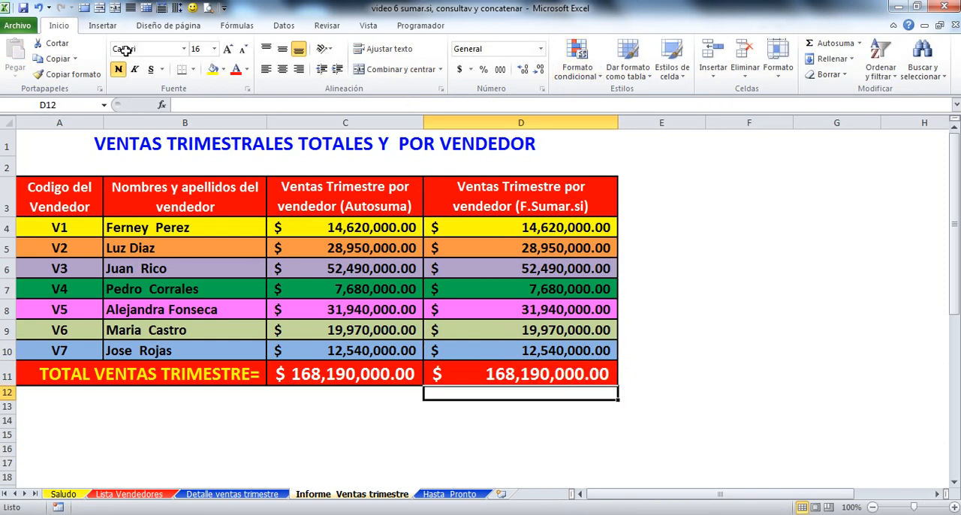
Step: Compare the quarterly totals in C11 and D11, and open the Hasta Pronto sheet
left_click(326, 371)
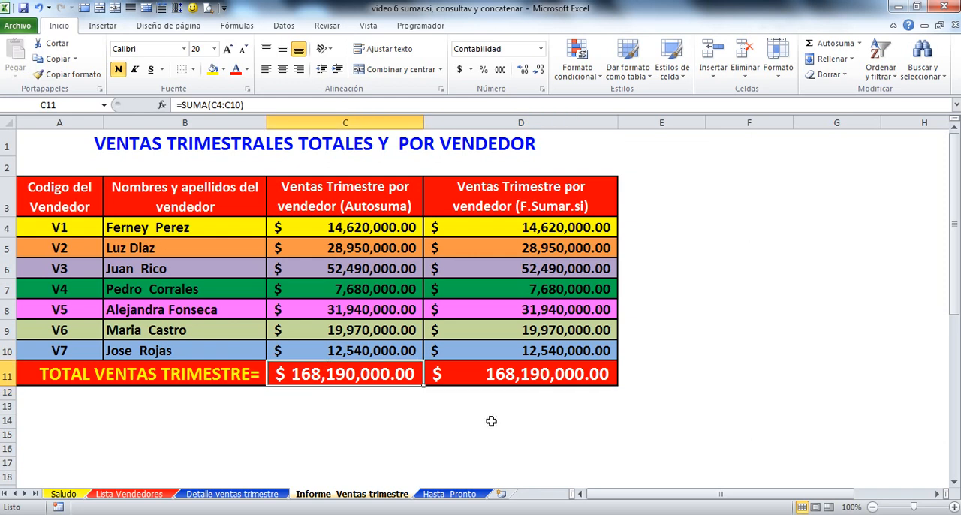
left_click(524, 372)
left_click(459, 434)
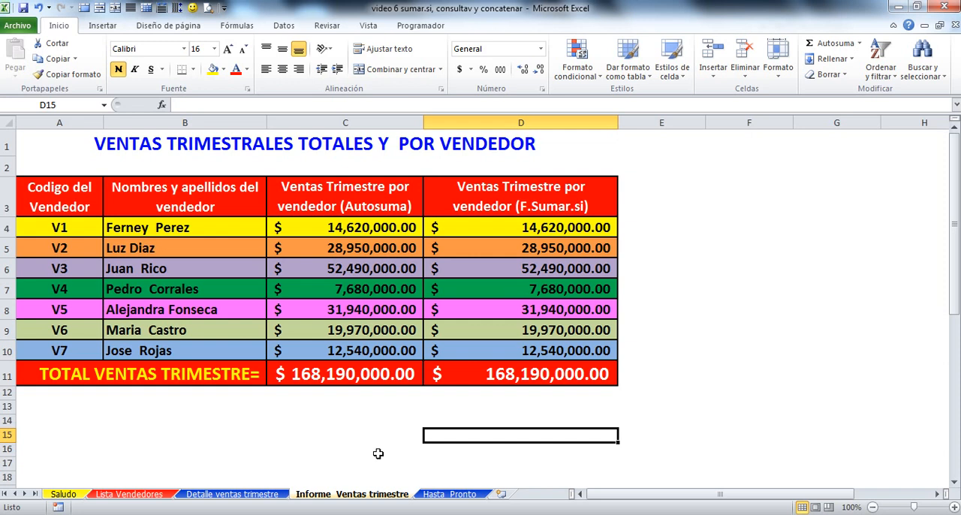
left_click(444, 494)
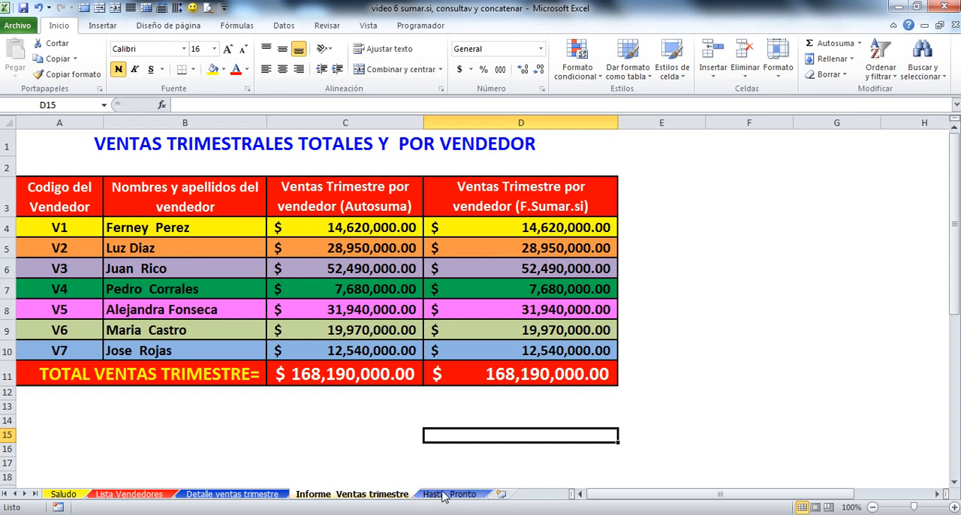